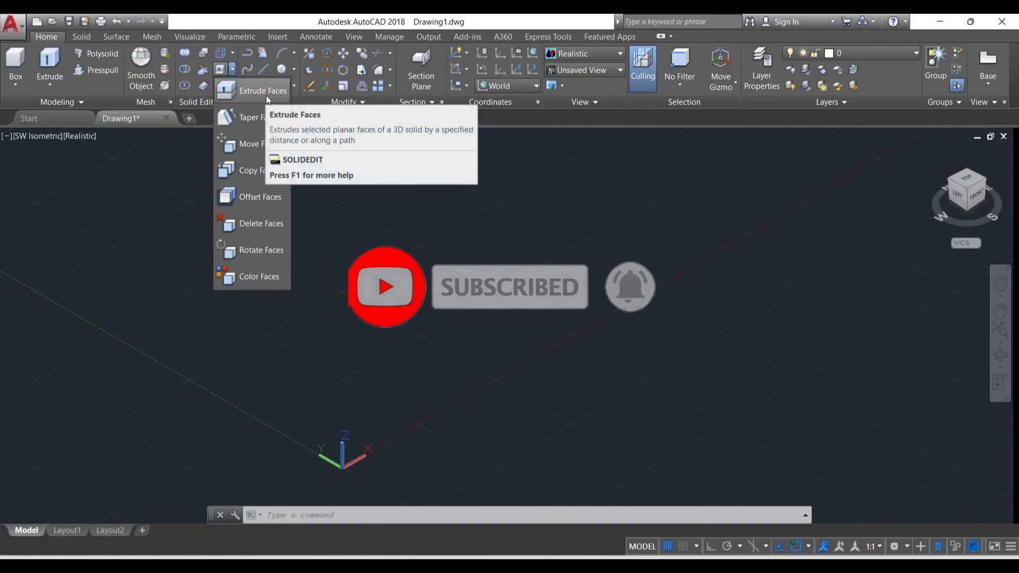
# - Create a solid box freehand, picking two opposite base corners and a height
pyautogui.click(15, 63)
pyautogui.click(313, 336)
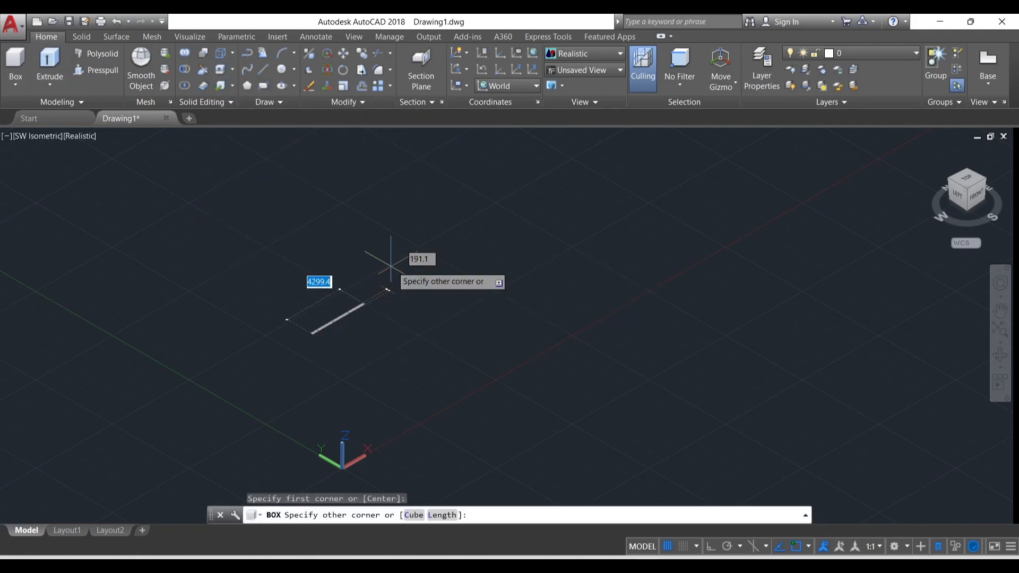
pyautogui.click(509, 314)
pyautogui.click(487, 191)
pyautogui.moveTo(491, 186); pyautogui.dragTo(479, 245, button='middle')
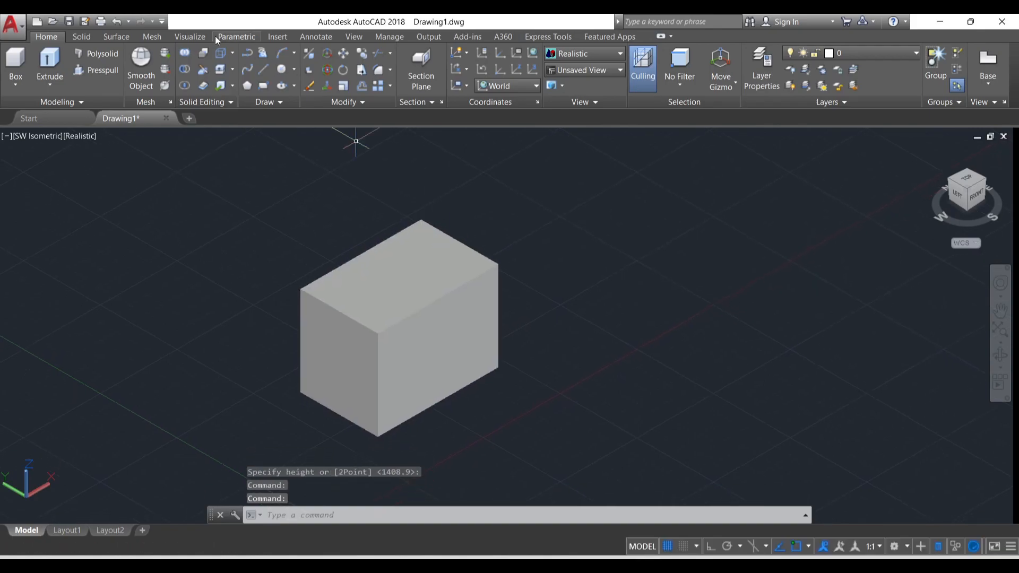
# - Extrude the box's front face and the two hidden faces behind it by 10 with a taper angle of 0
pyautogui.click(233, 69)
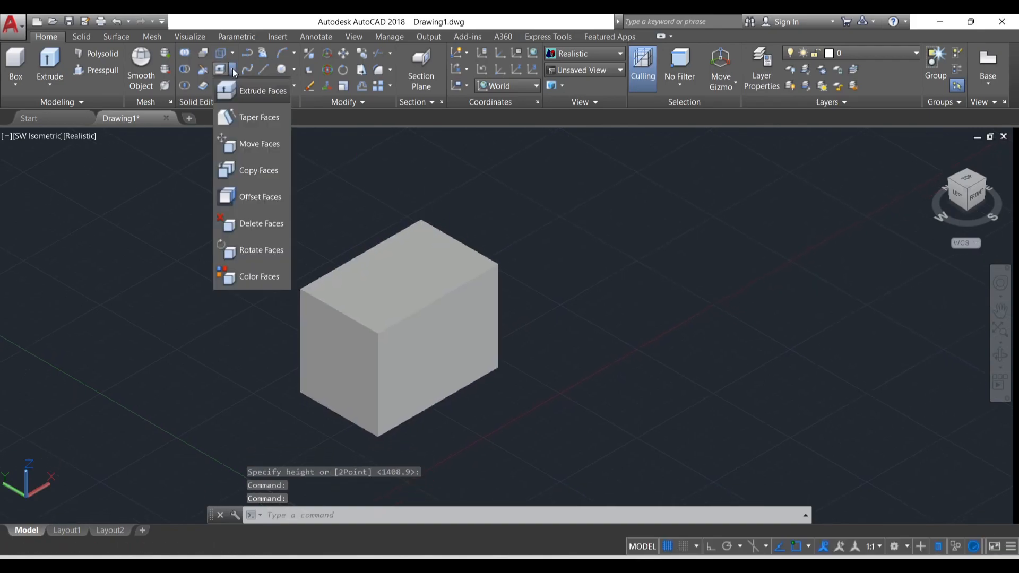
pyautogui.click(247, 91)
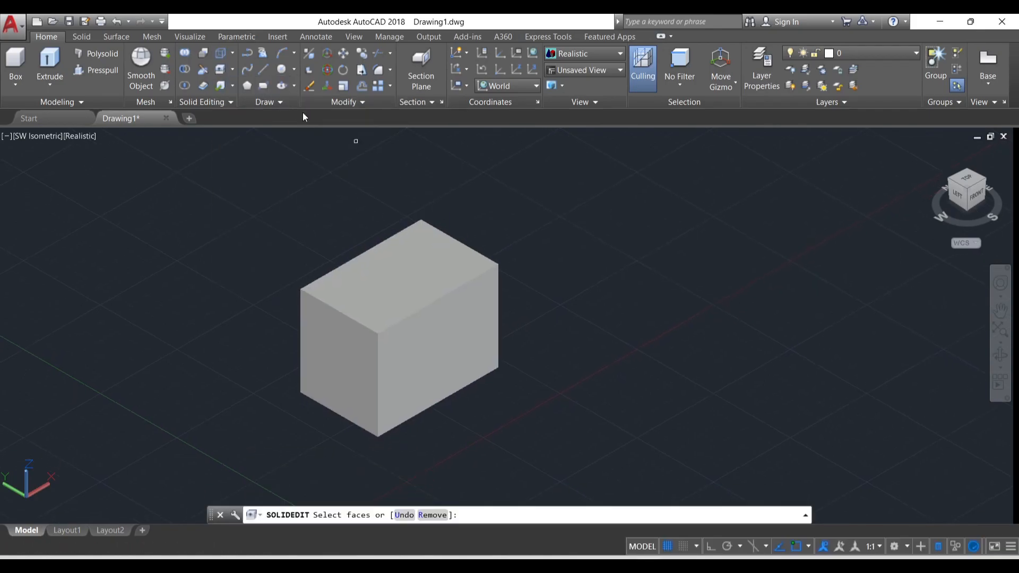
pyautogui.click(442, 335)
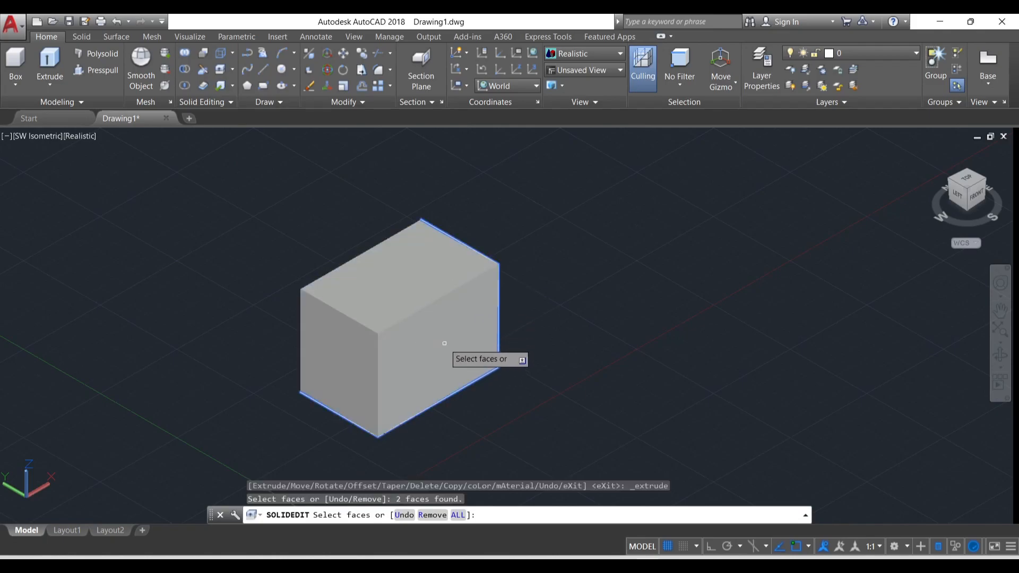
pyautogui.click(444, 343)
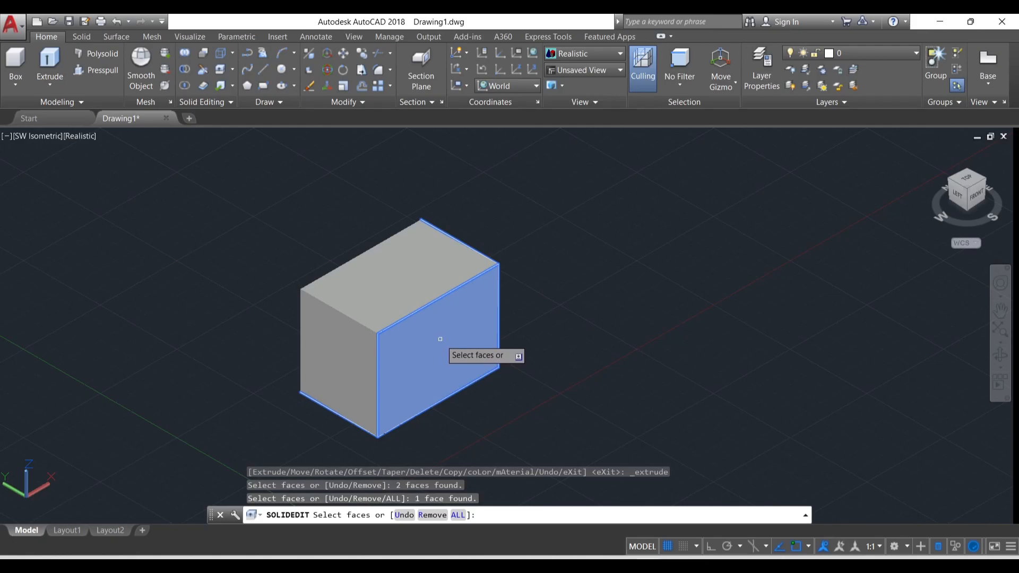
pyautogui.press('Return')
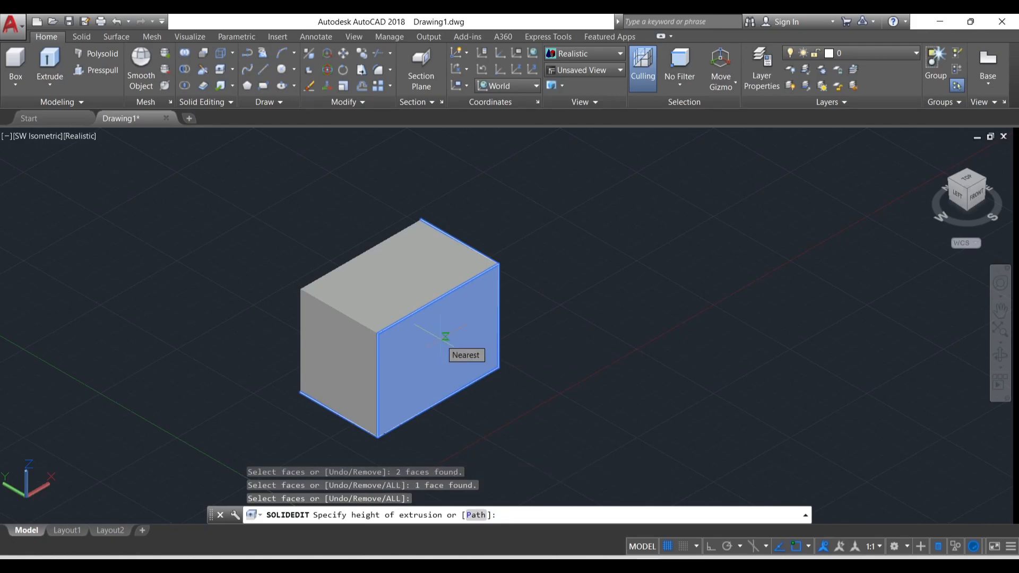
pyautogui.write('10')
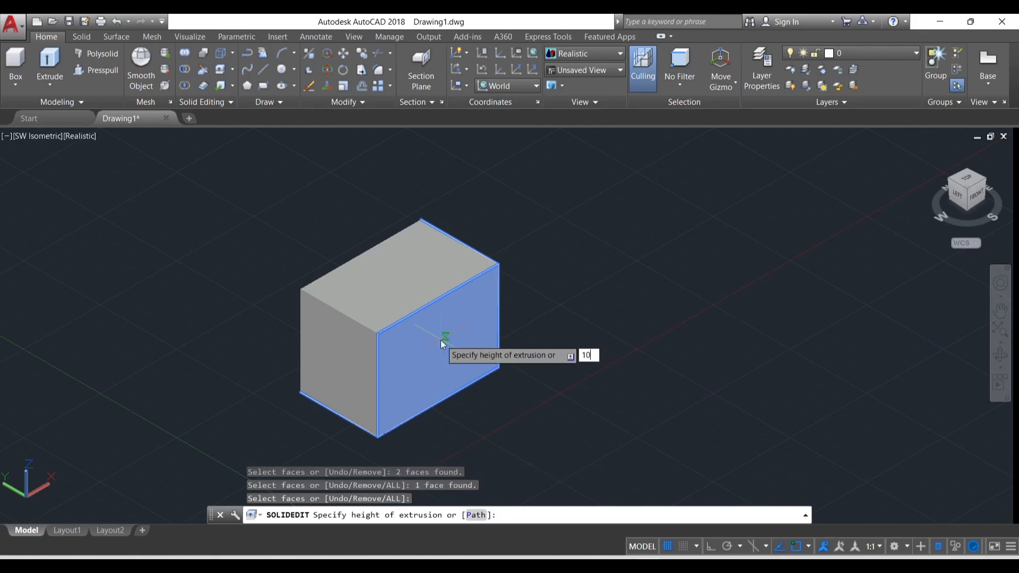
pyautogui.press('Return')
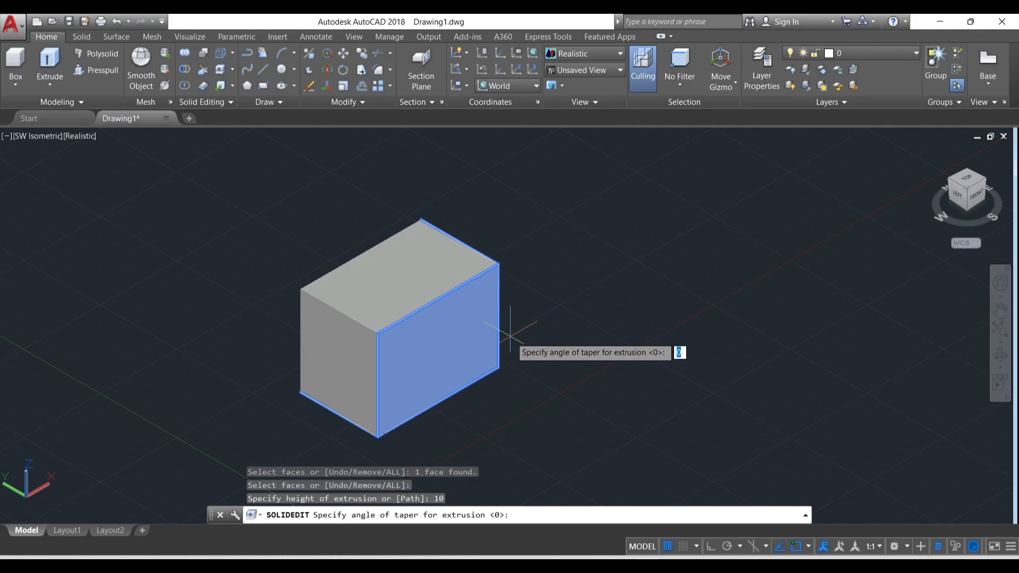
pyautogui.press('Return')
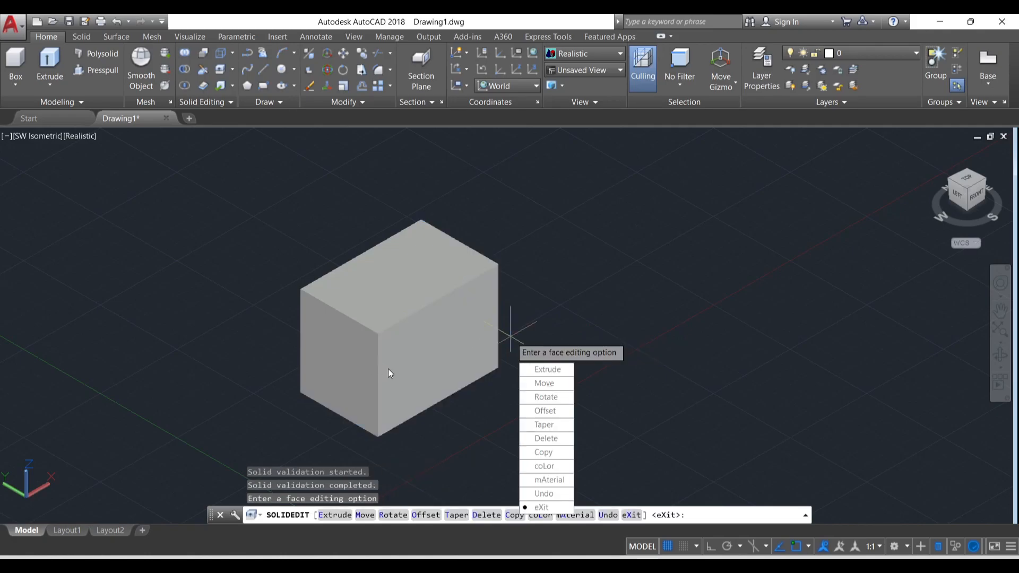
pyautogui.click(541, 506)
pyautogui.click(531, 425)
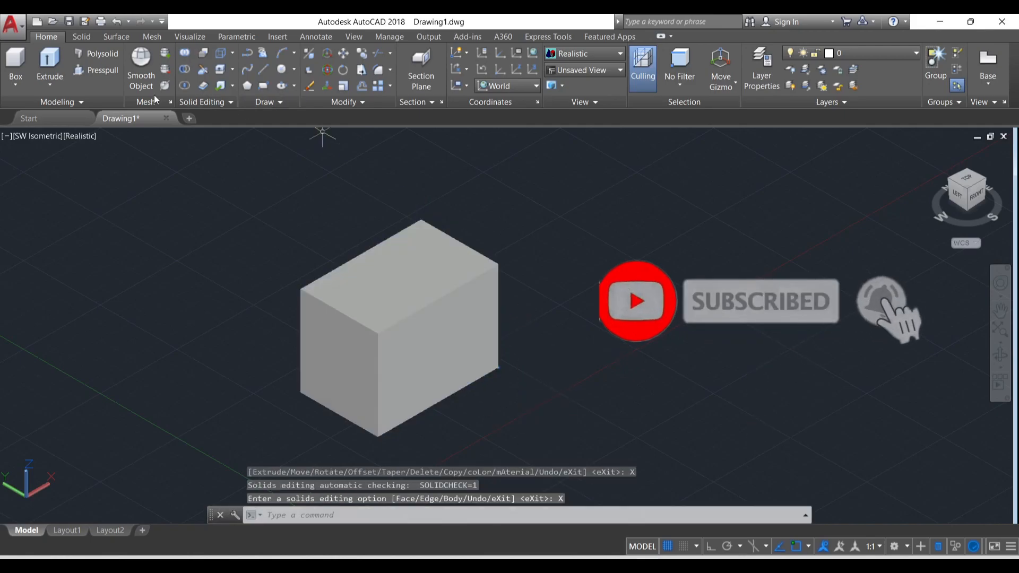
pyautogui.click(222, 69)
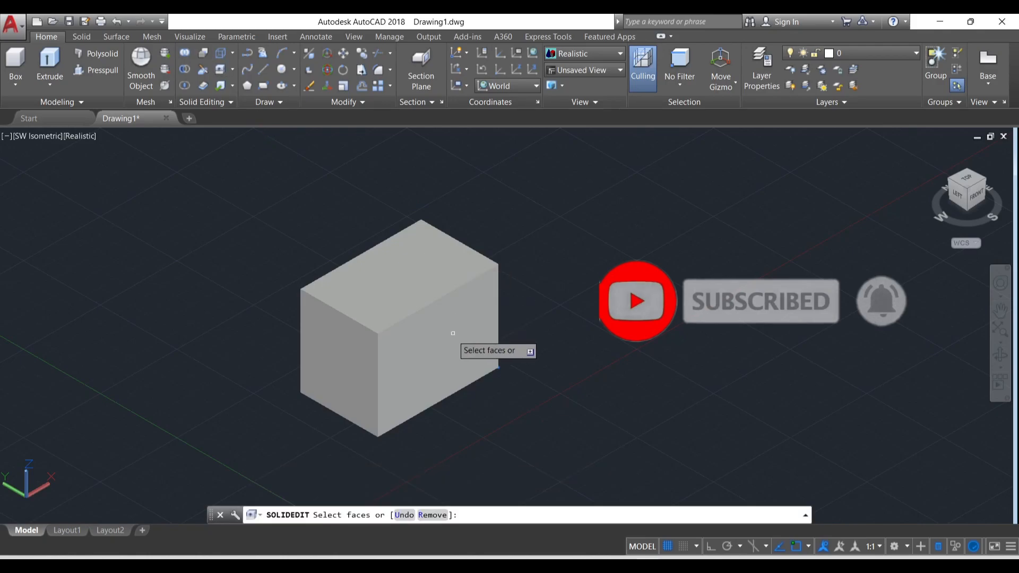
pyautogui.click(443, 332)
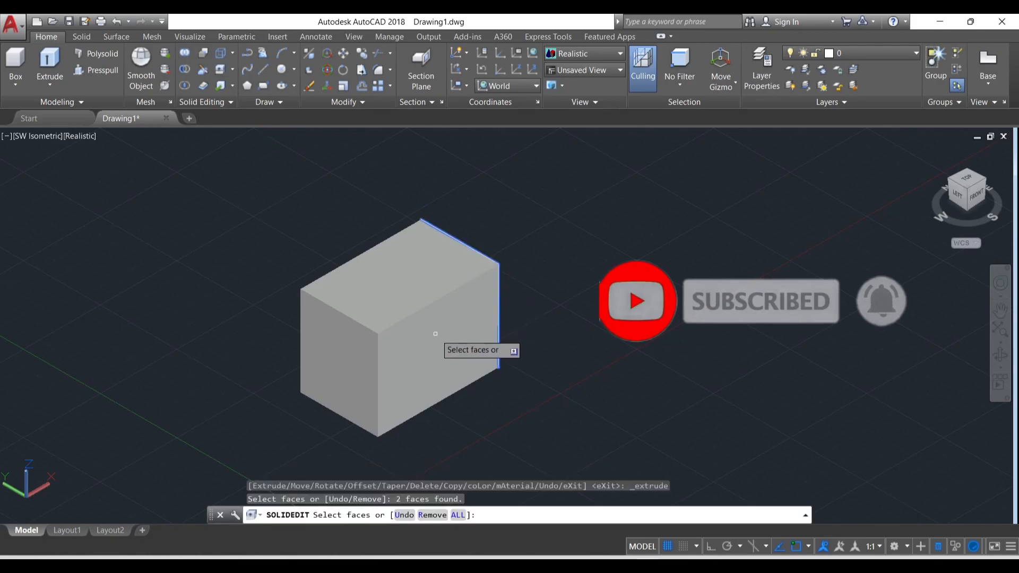
pyautogui.click(401, 329)
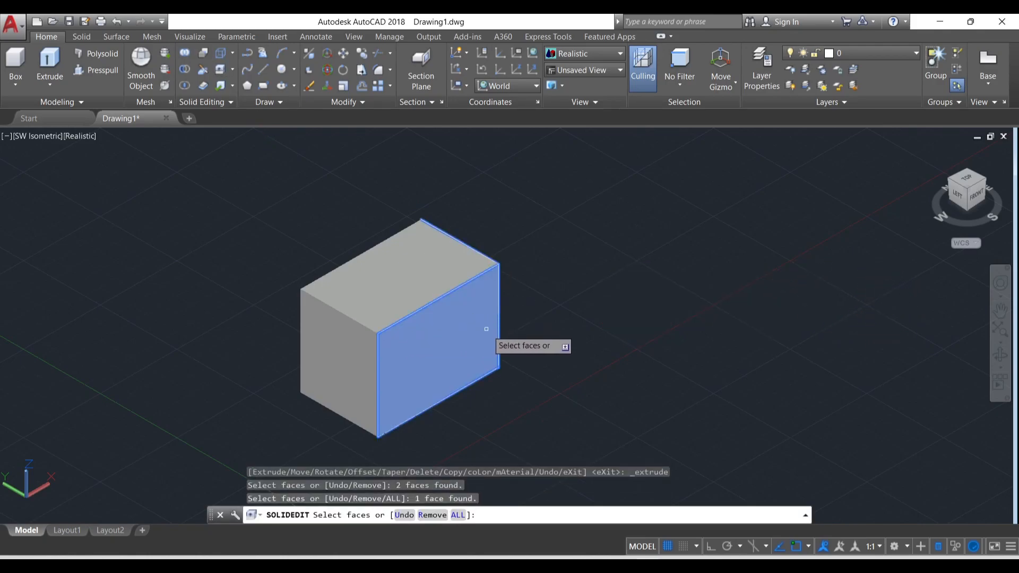
pyautogui.moveTo(490, 325); pyautogui.dragTo(326, 313, button='middle')
pyautogui.scroll(-3, 325, 313)
pyautogui.press('Escape')
pyautogui.press('Escape')
pyautogui.press('Escape')
# - Extrude only the front face of the box by 50 with a taper angle of 0
pyautogui.click(387, 348)
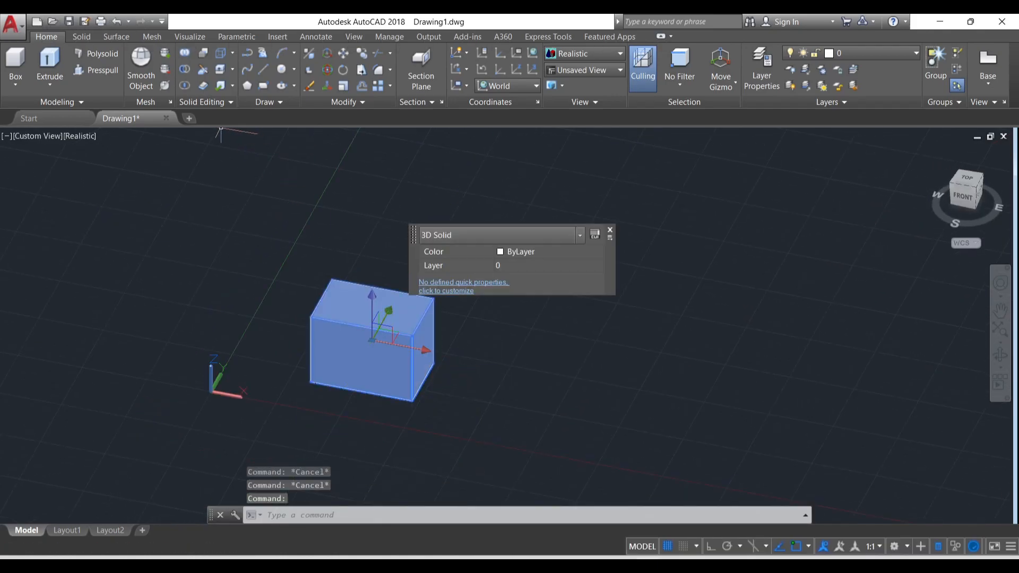
pyautogui.click(222, 71)
pyautogui.click(374, 348)
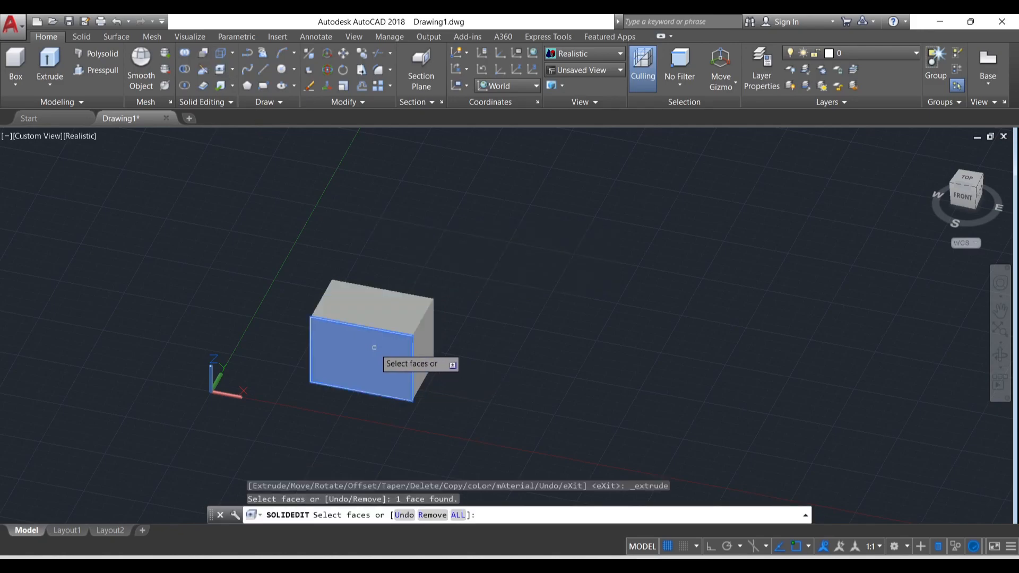
pyautogui.press('Return')
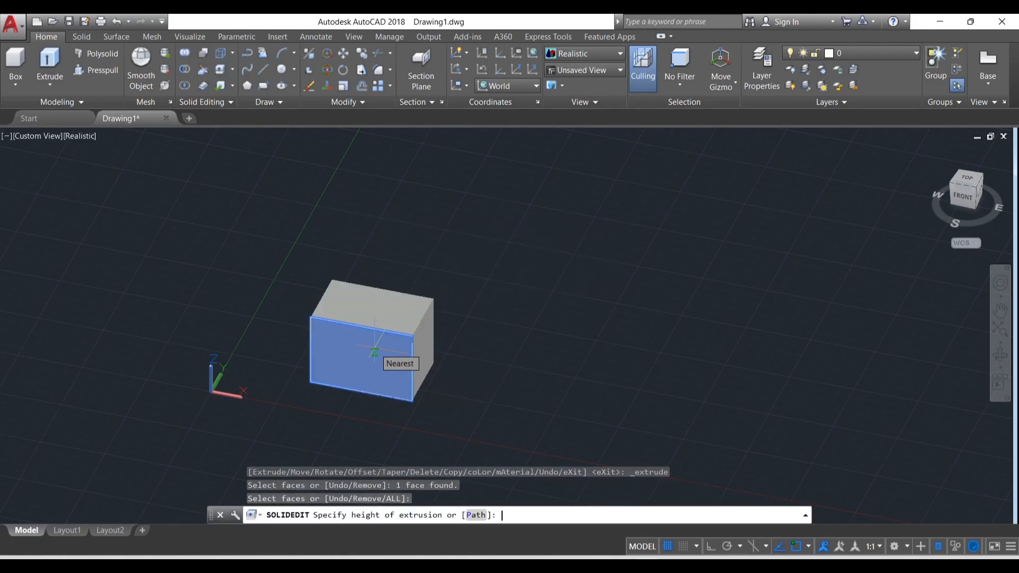
pyautogui.write('50')
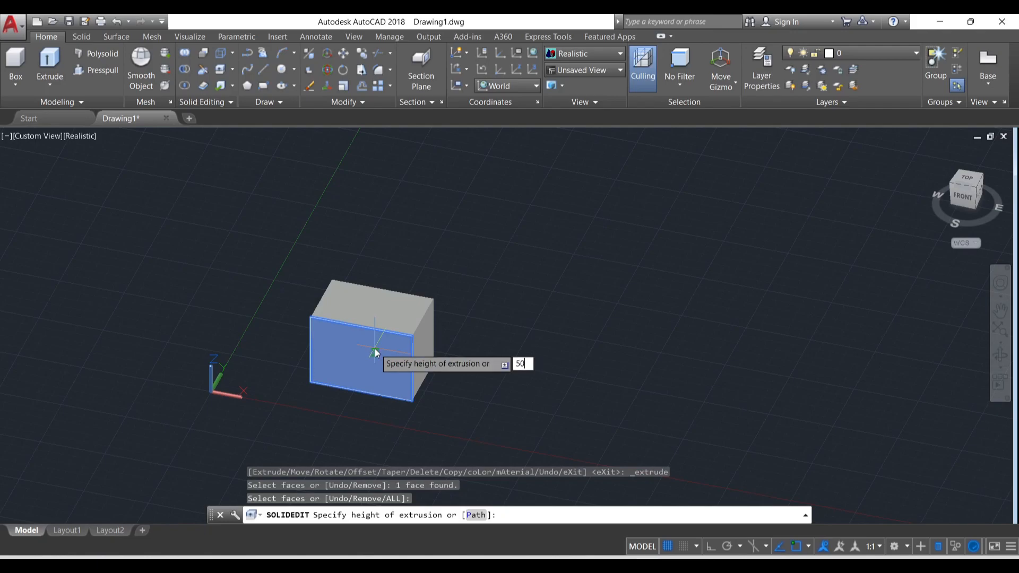
pyautogui.press('Return')
pyautogui.press('Return')
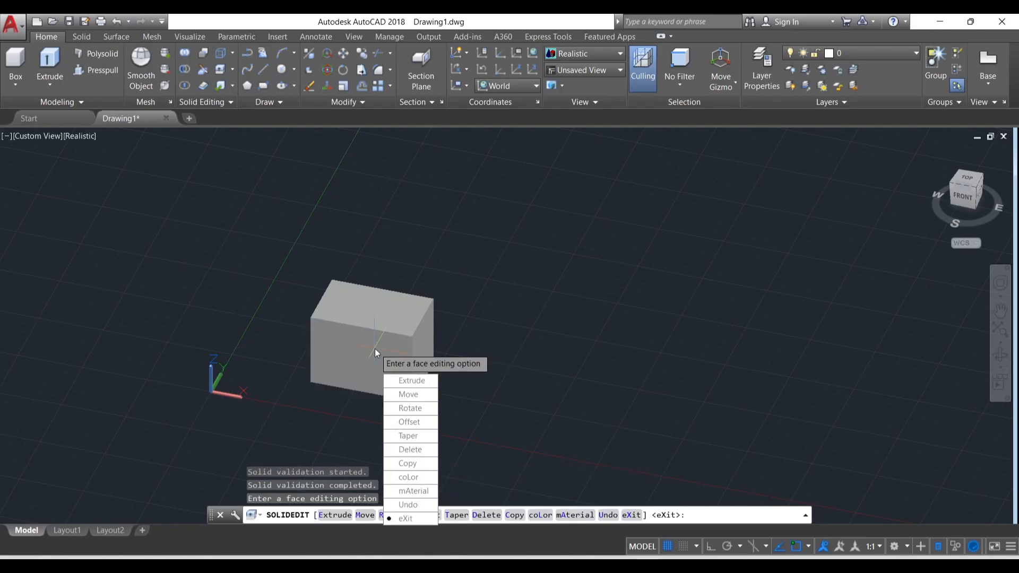
pyautogui.click(406, 519)
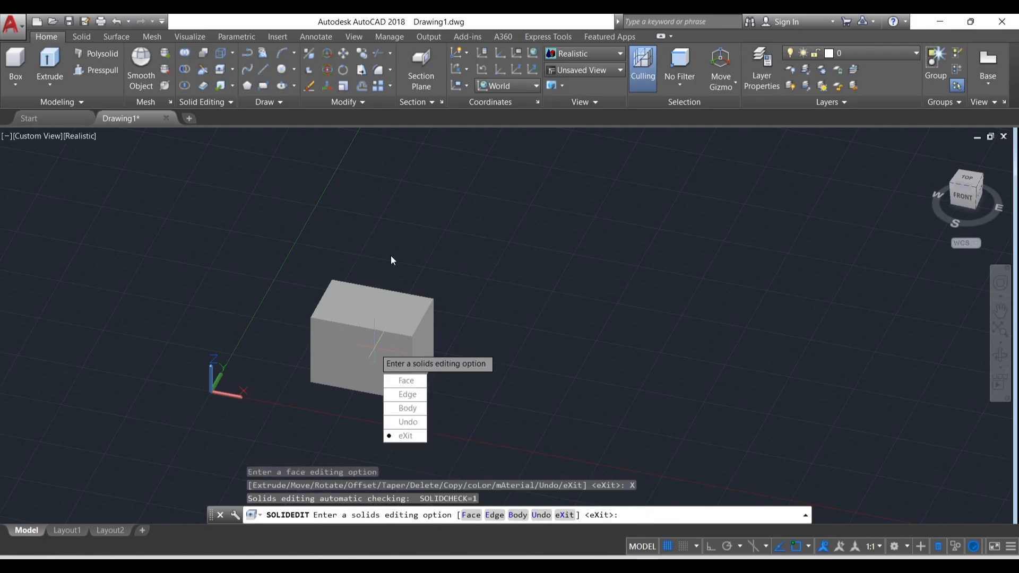
pyautogui.click(414, 436)
# - Examine the extruded front face up close at the box's upper front corner
pyautogui.scroll(5, 438, 336)
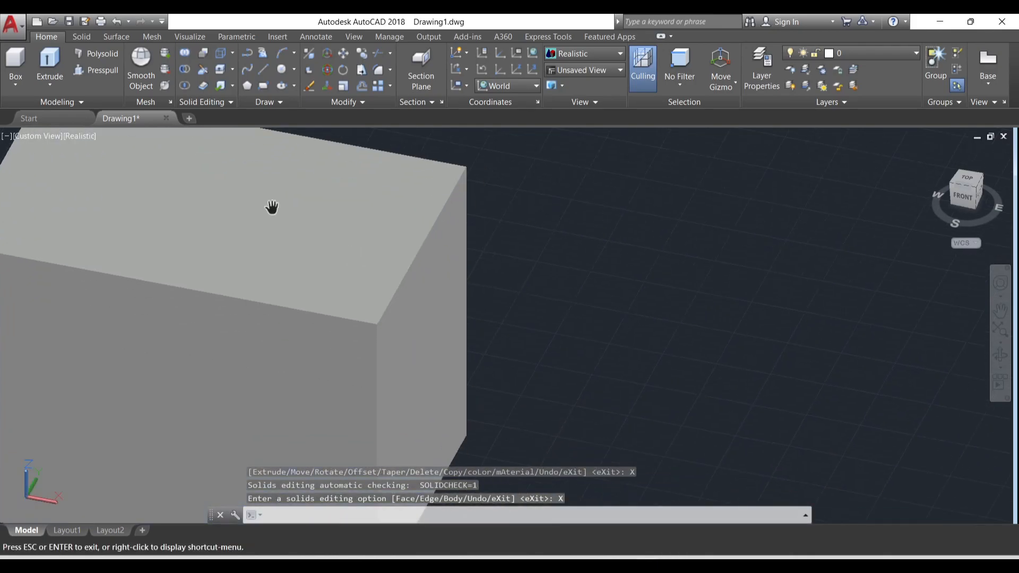
pyautogui.scroll(-2, 383, 311)
pyautogui.scroll(5, 383, 311)
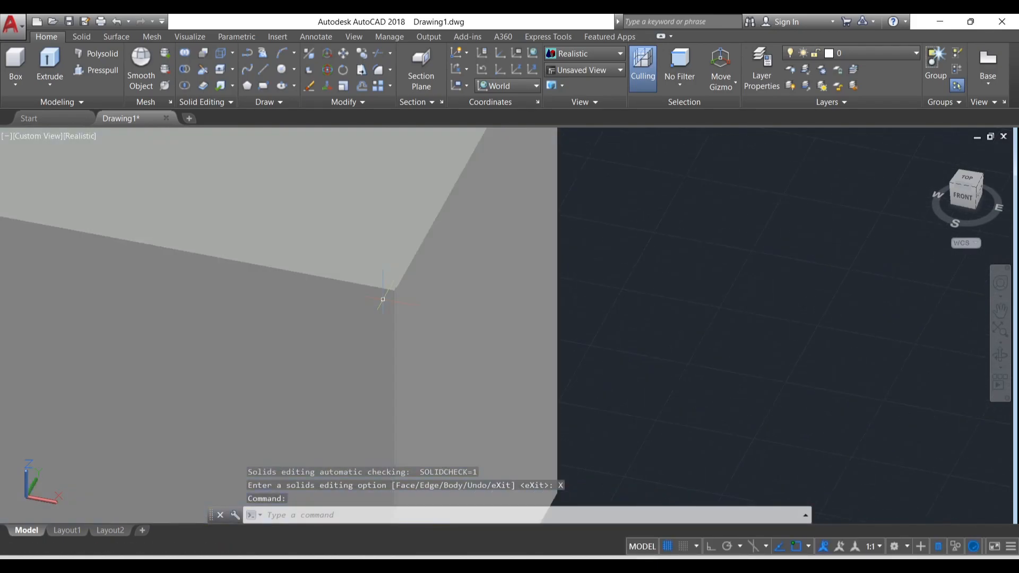
pyautogui.scroll(5, 406, 301)
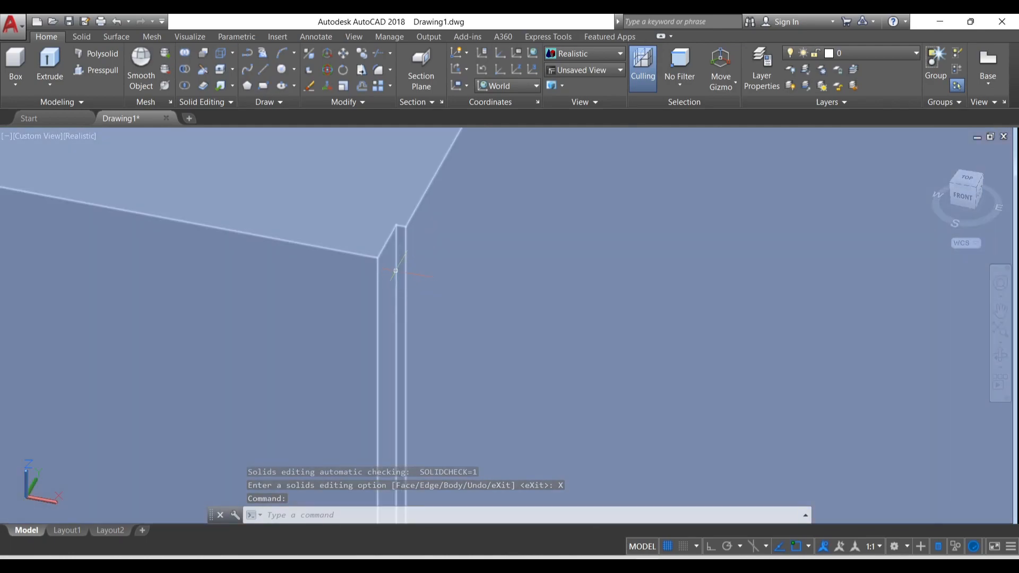
pyautogui.scroll(-5, 398, 266)
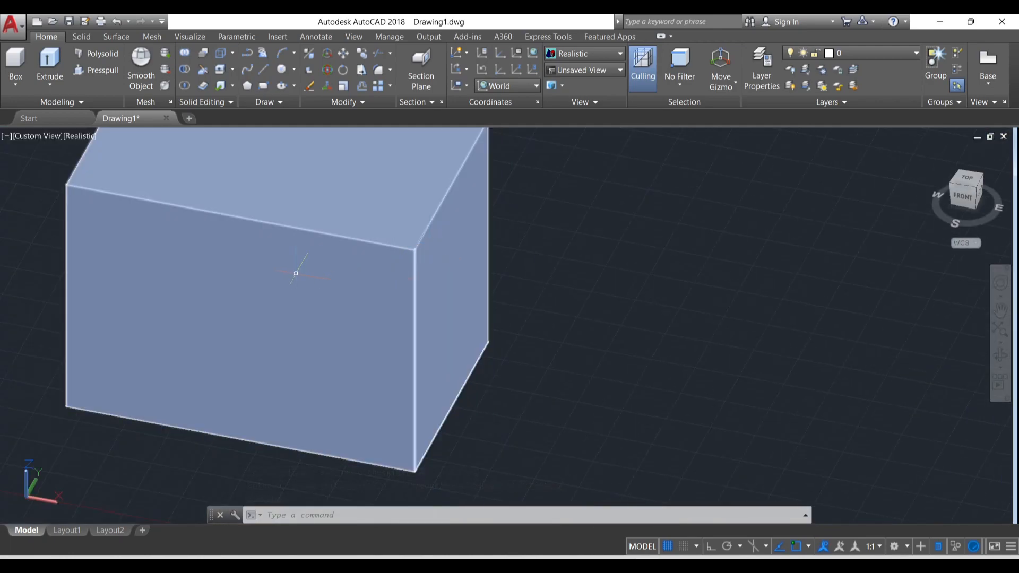
pyautogui.keyDown('shift'); pyautogui.moveTo(268, 272); pyautogui.dragTo(443, 248, button='middle'); pyautogui.keyUp('shift')
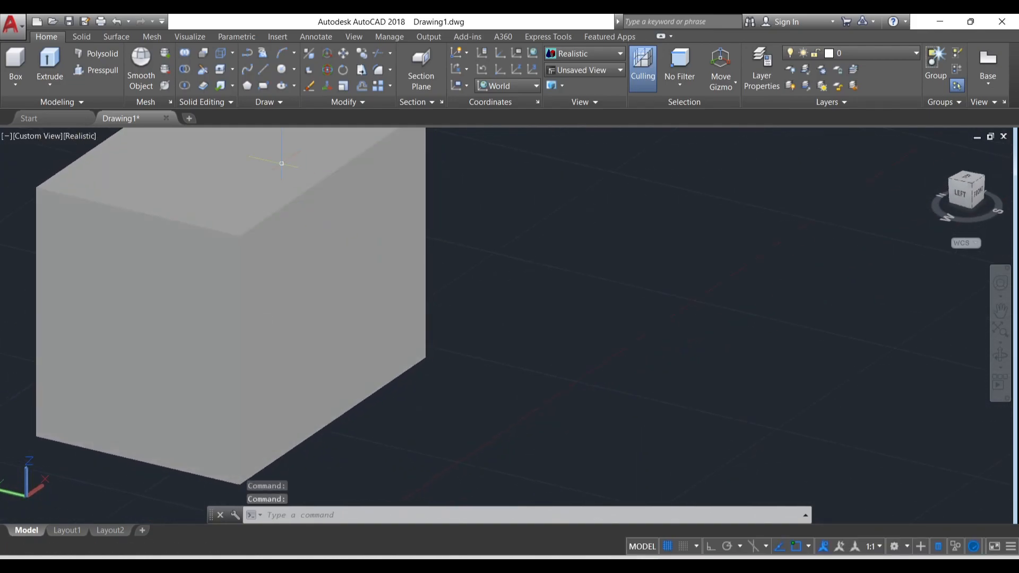
# - Taper the box's front face by 30 degrees along an axis from its bottom edge's midpoint to its top edge's midpoint
pyautogui.click(233, 66)
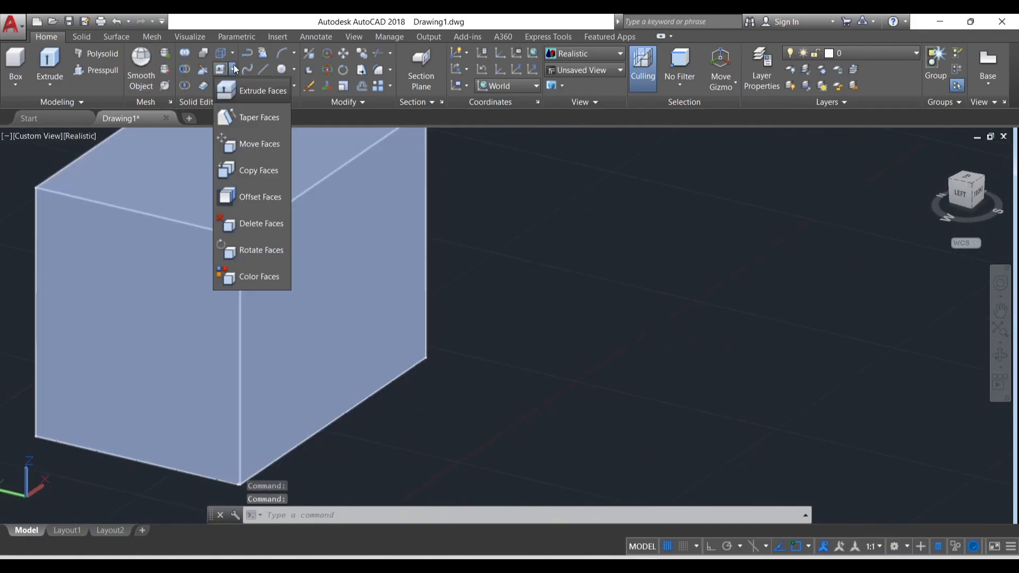
pyautogui.click(234, 119)
pyautogui.click(341, 254)
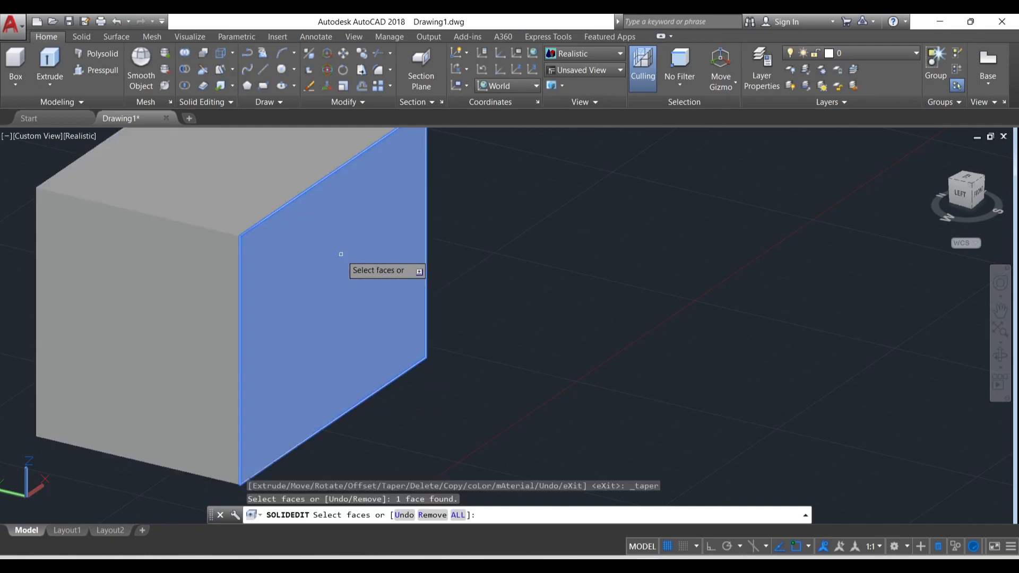
pyautogui.press('Return')
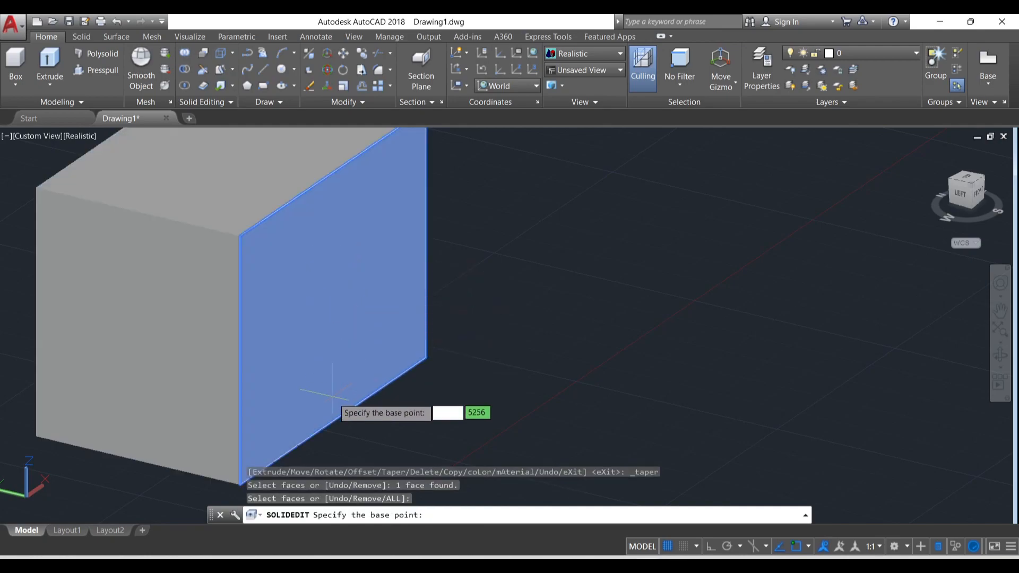
pyautogui.click(332, 422)
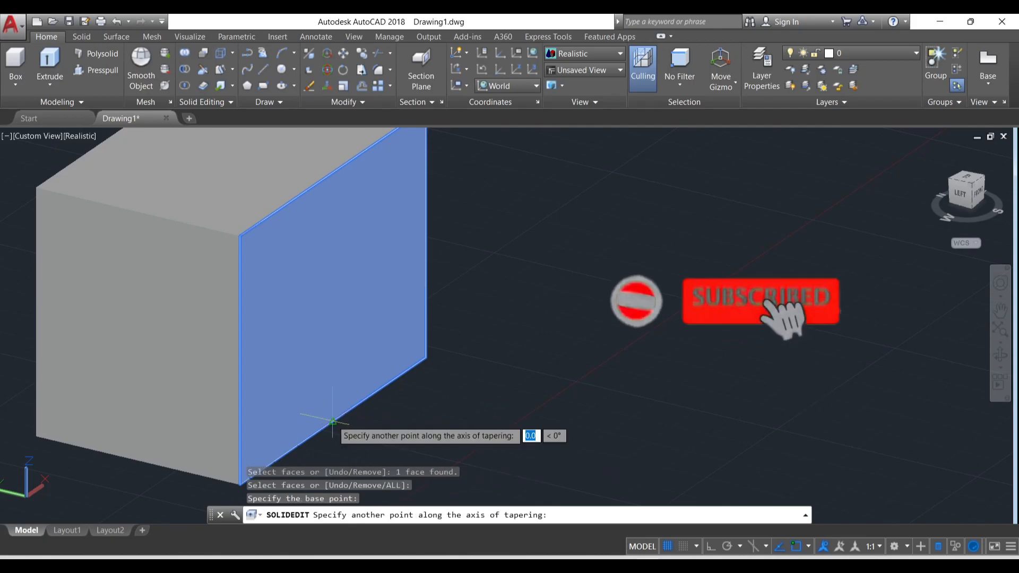
pyautogui.click(332, 172)
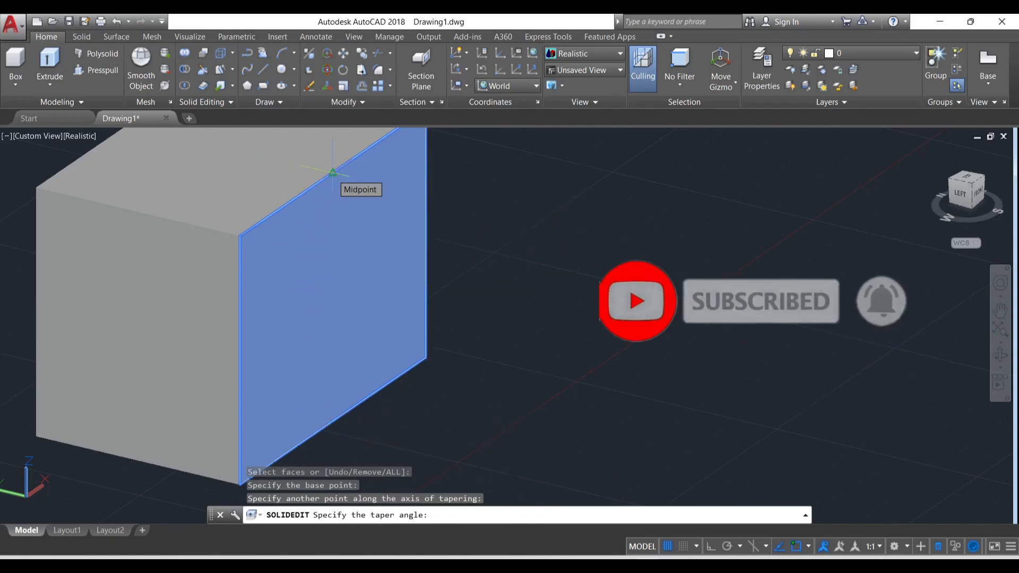
pyautogui.write('30')
pyautogui.press('Return')
pyautogui.scroll(-4, 288, 296)
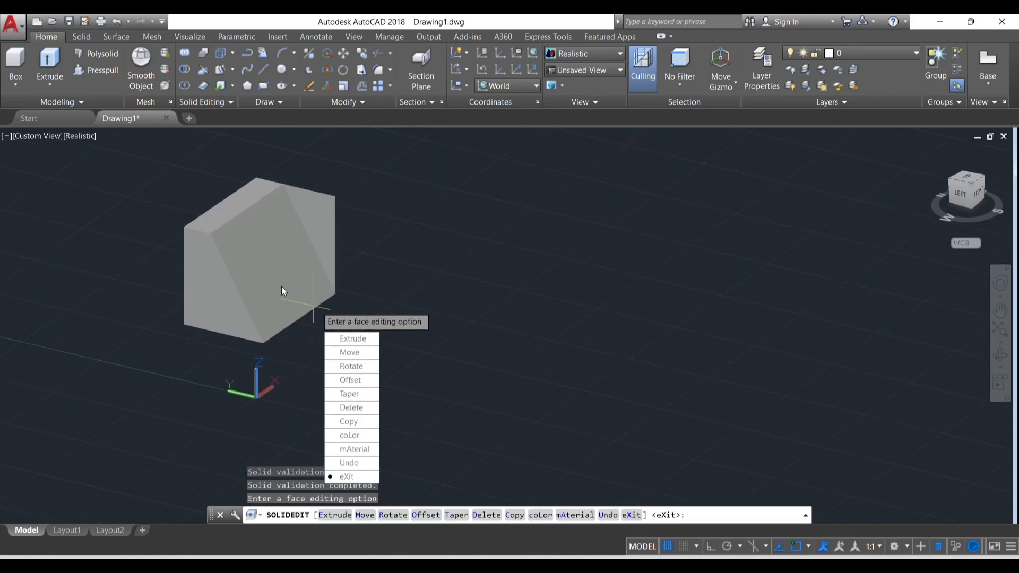
pyautogui.click(347, 476)
pyautogui.scroll(2, 348, 471)
pyautogui.click(326, 271)
# - Undo the face taper on the box
pyautogui.scroll(-5, 318, 196)
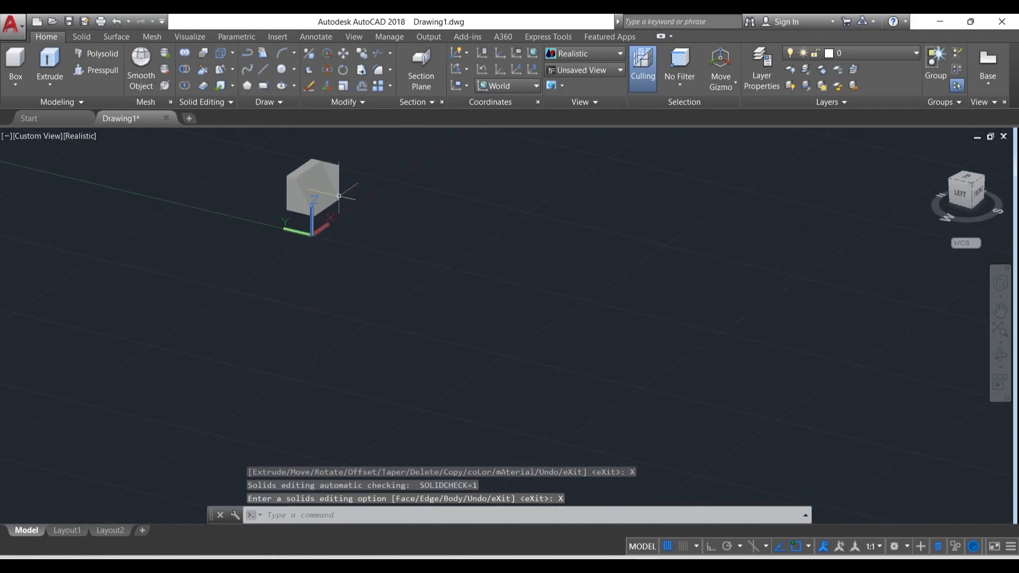
pyautogui.scroll(5, 334, 185)
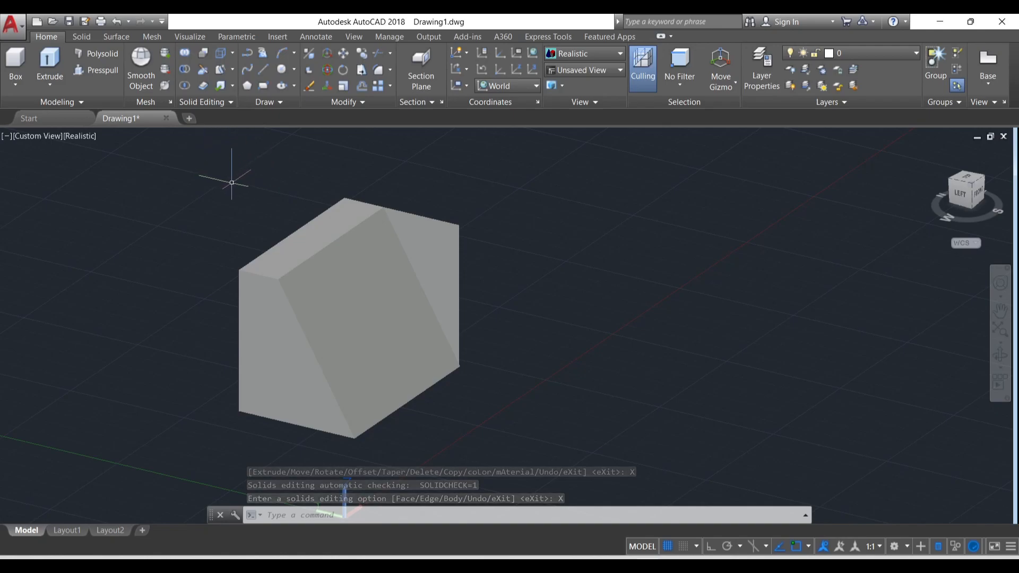
pyautogui.scroll(-4, 283, 171)
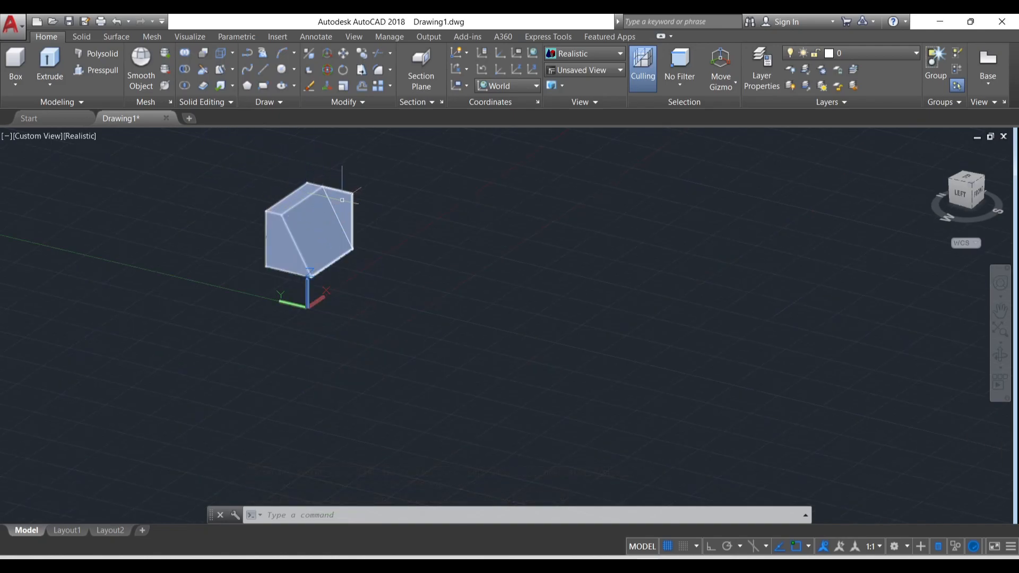
pyautogui.scroll(4, 341, 200)
pyautogui.scroll(-4, 342, 207)
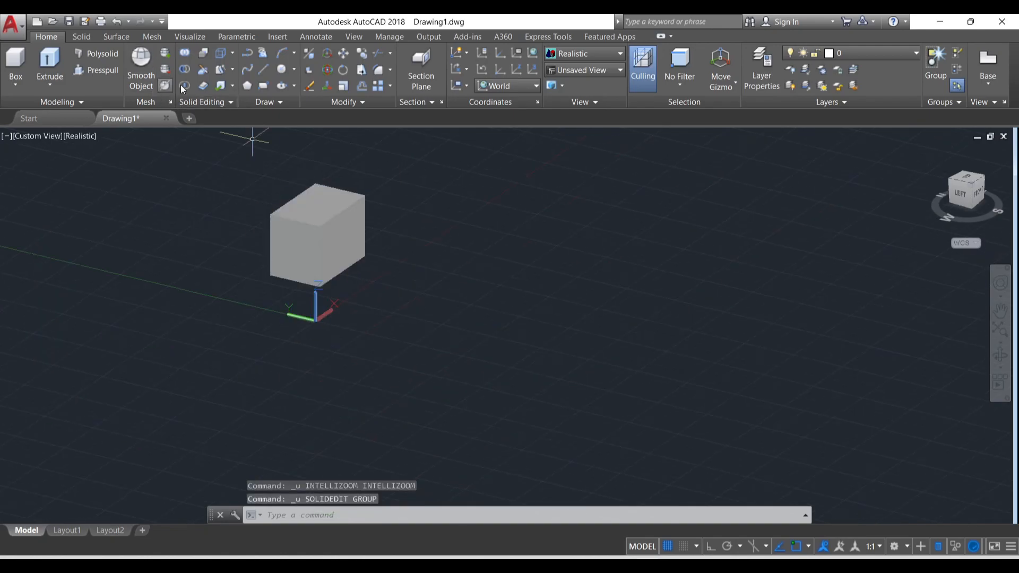
# - Move the box's front face straight outward, using the midpoint of its bottom edge as the base point
pyautogui.click(234, 66)
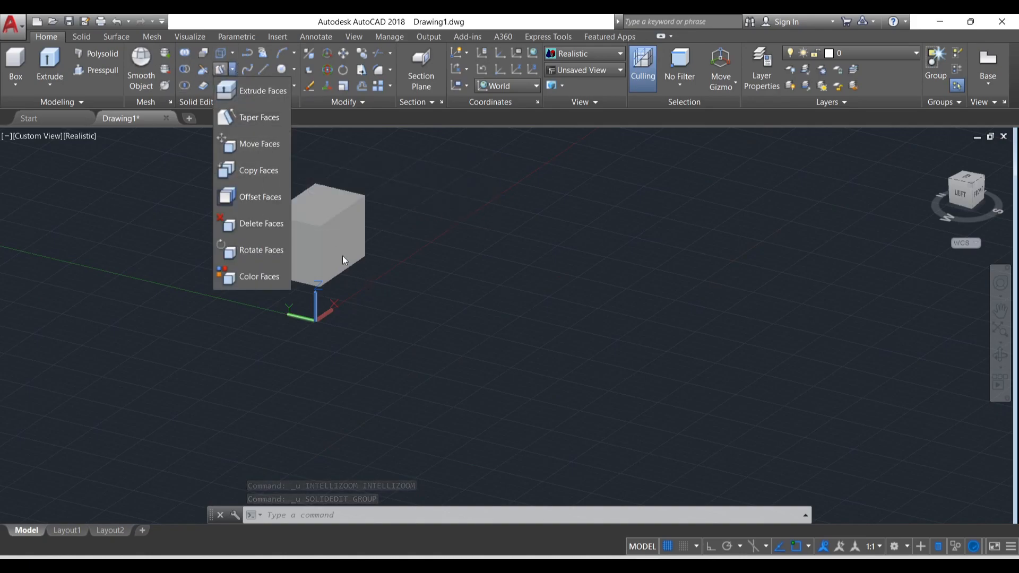
pyautogui.click(259, 144)
pyautogui.scroll(4, 333, 284)
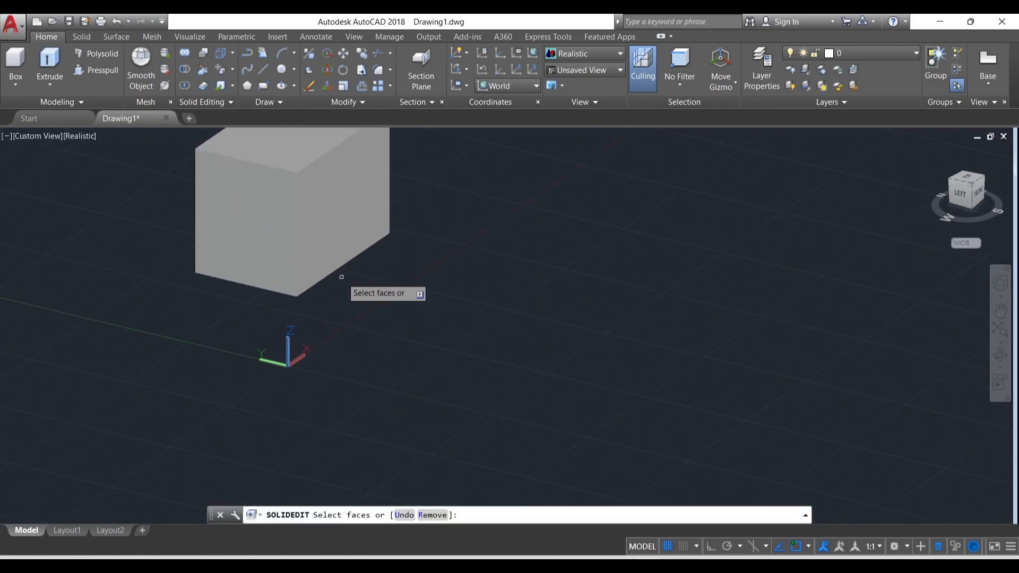
pyautogui.click(335, 205)
pyautogui.moveTo(335, 206); pyautogui.dragTo(339, 276, button='middle')
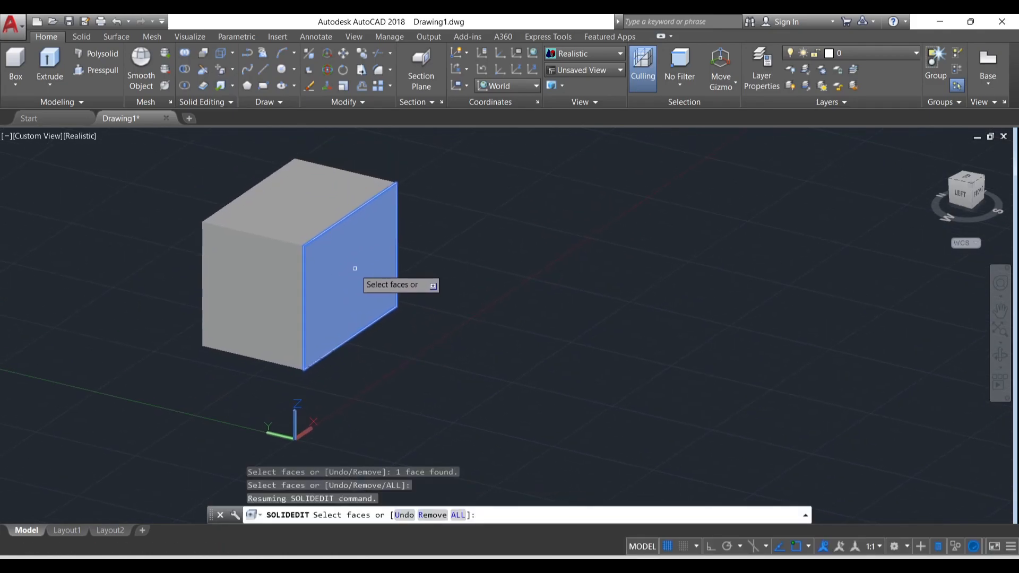
pyautogui.press('Return')
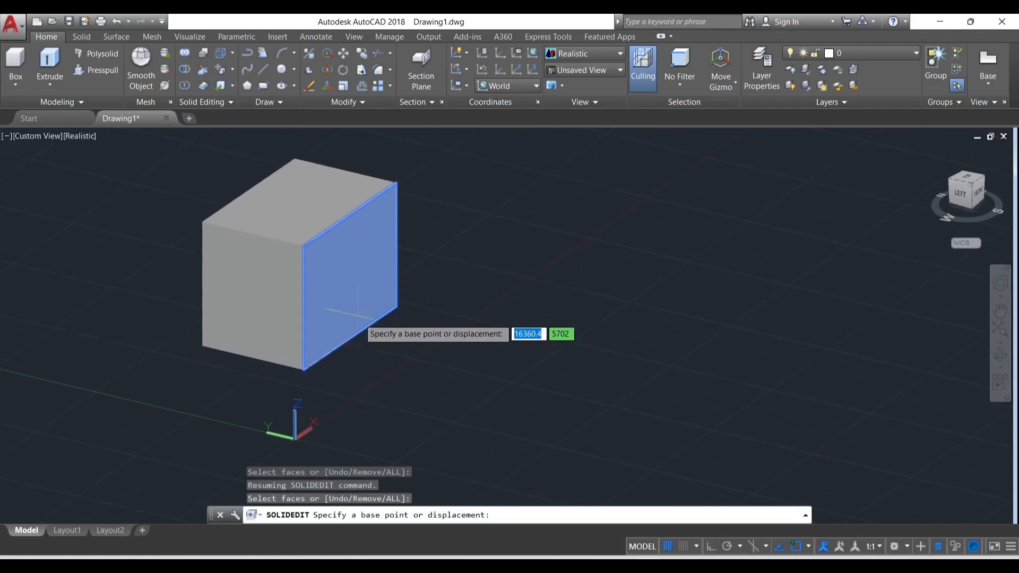
pyautogui.click(349, 338)
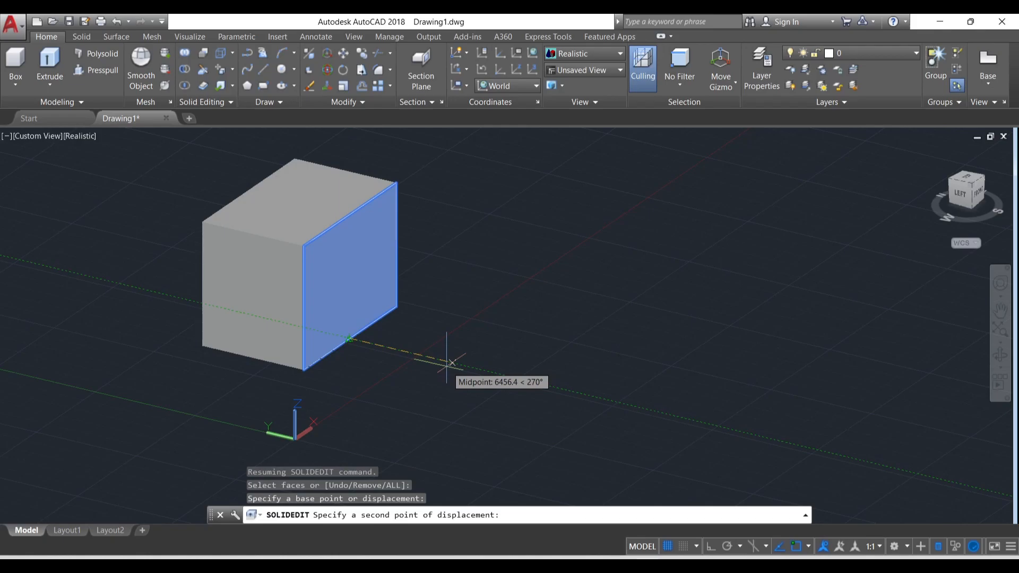
pyautogui.click(495, 366)
pyautogui.click(533, 542)
pyautogui.click(525, 461)
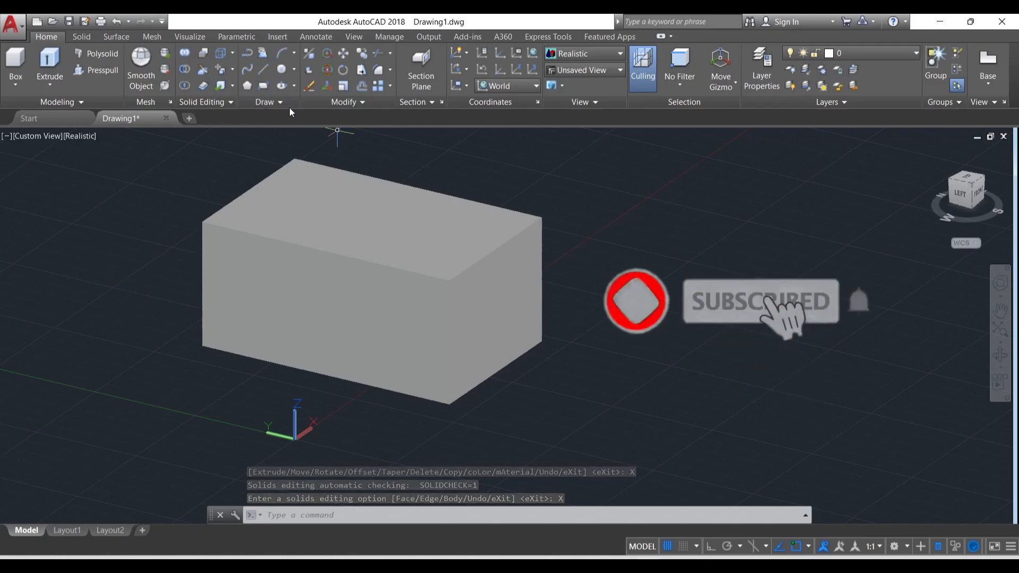
# - Copy the box's long left face from its bottom edge's midpoint to an empty spot beside the solid
pyautogui.click(234, 68)
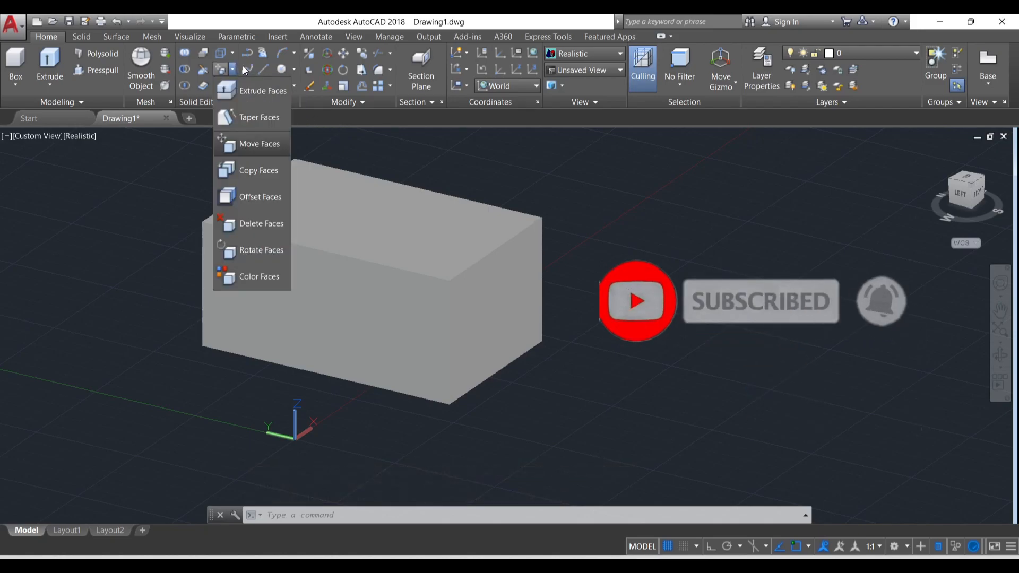
pyautogui.click(257, 171)
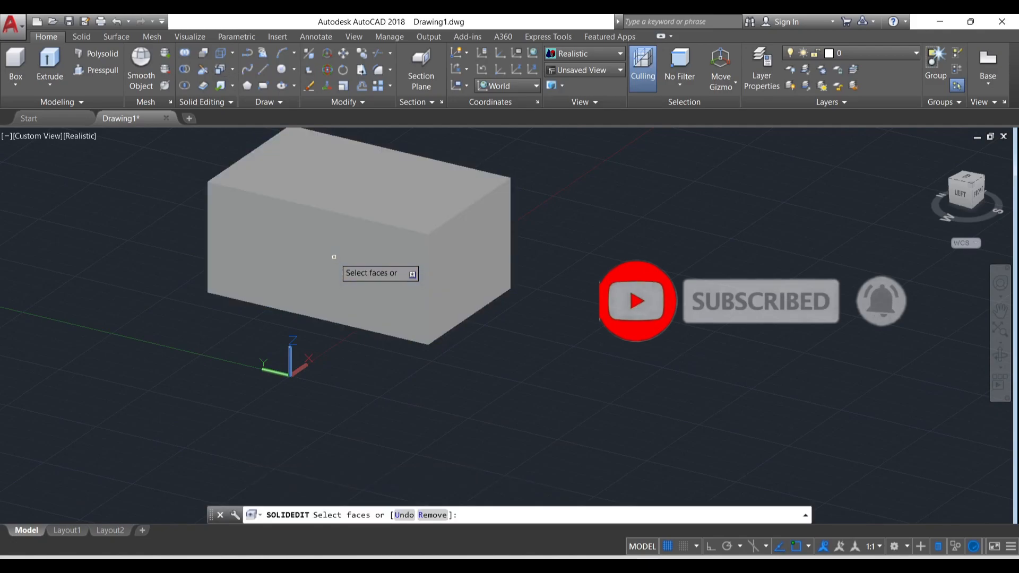
pyautogui.click(334, 256)
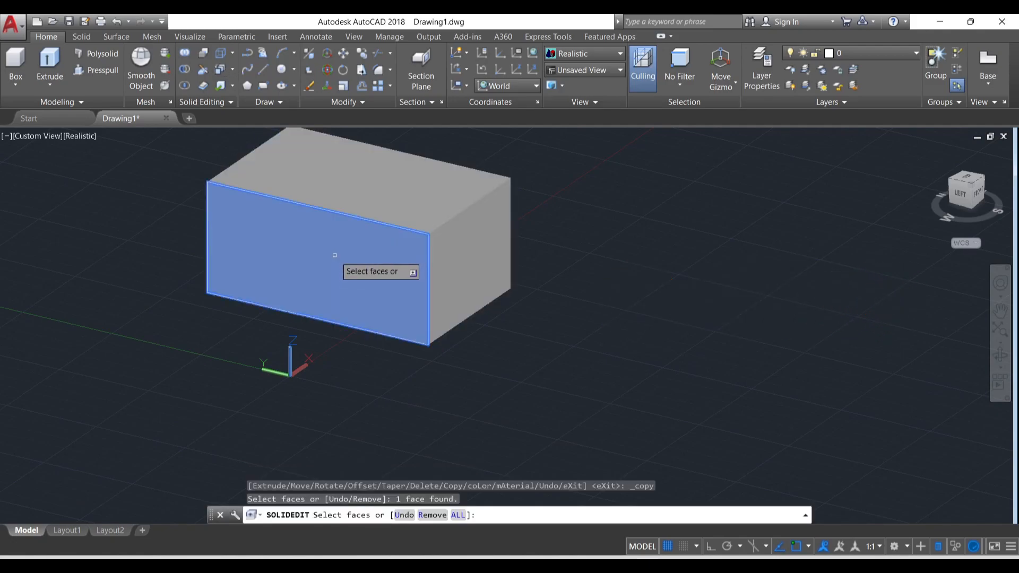
pyautogui.press('Return')
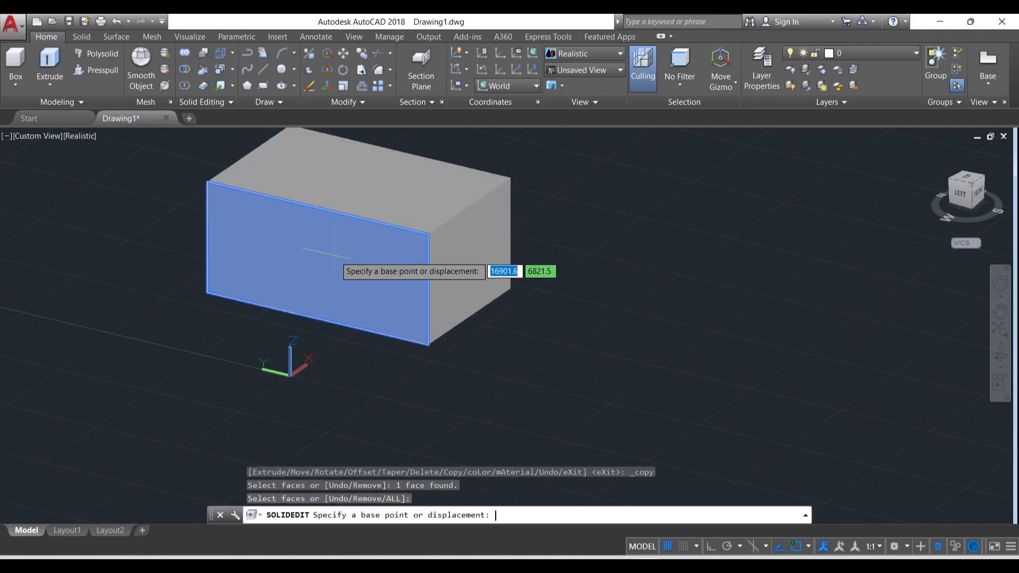
pyautogui.click(295, 314)
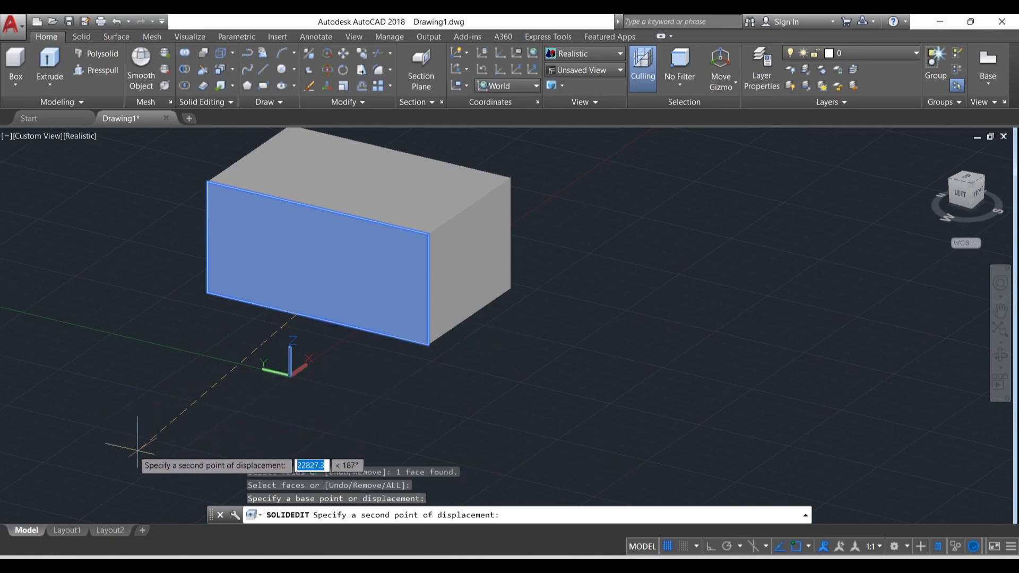
pyautogui.click(122, 451)
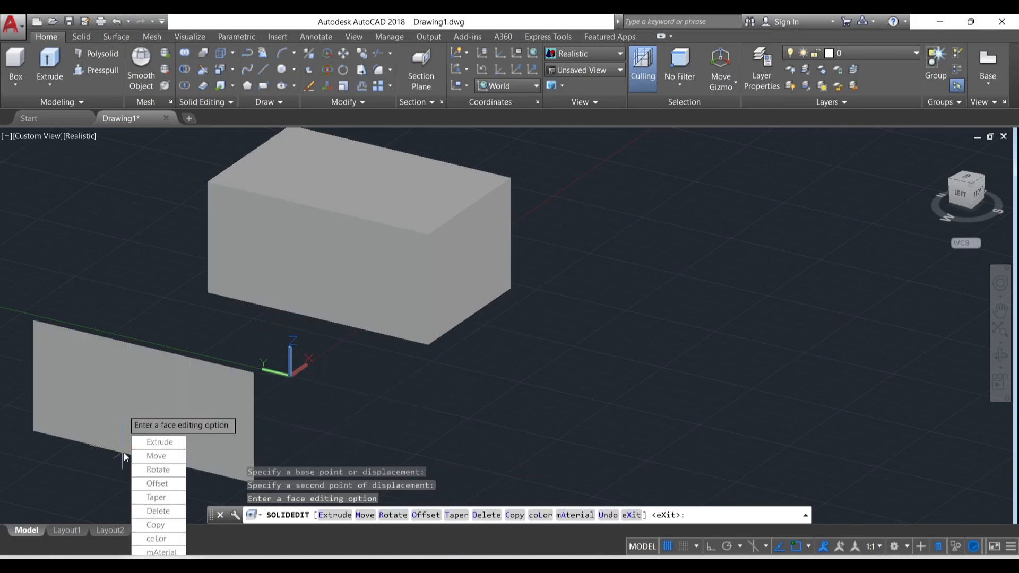
pyautogui.scroll(-3, 336, 384)
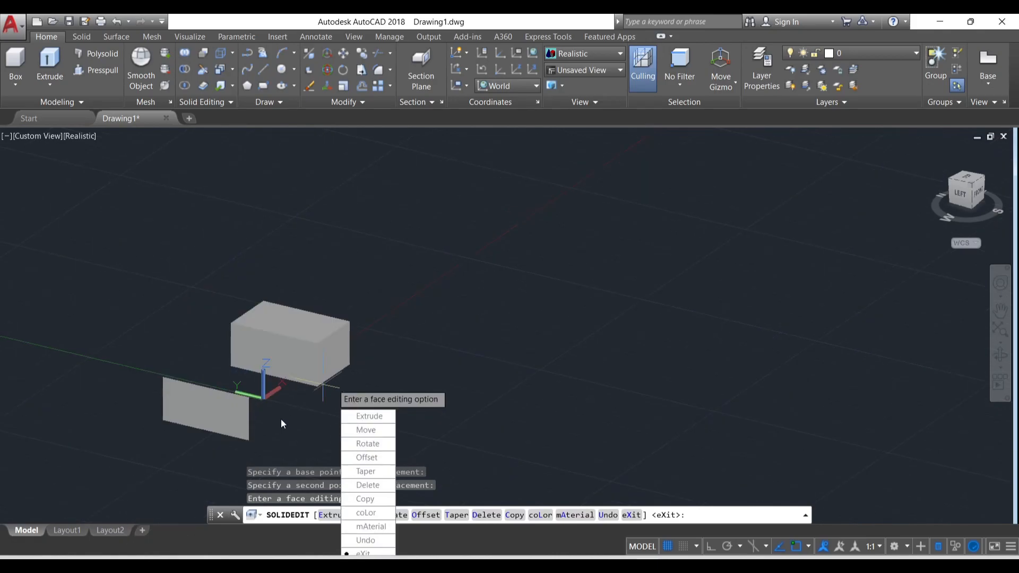
pyautogui.press('Escape')
# - Offset the lengthened box's front face by a distance of 6
pyautogui.scroll(3, 286, 381)
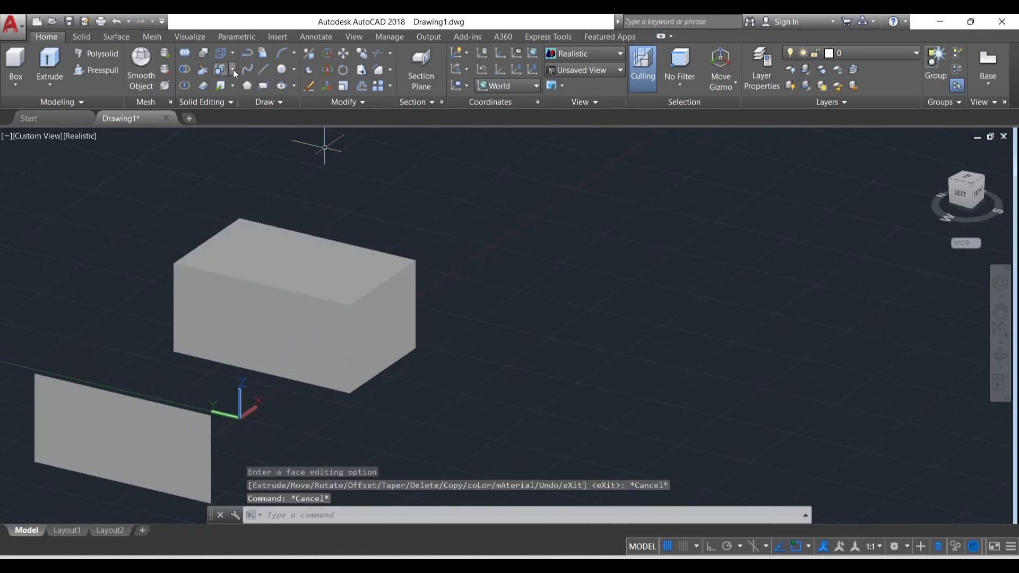
pyautogui.click(232, 69)
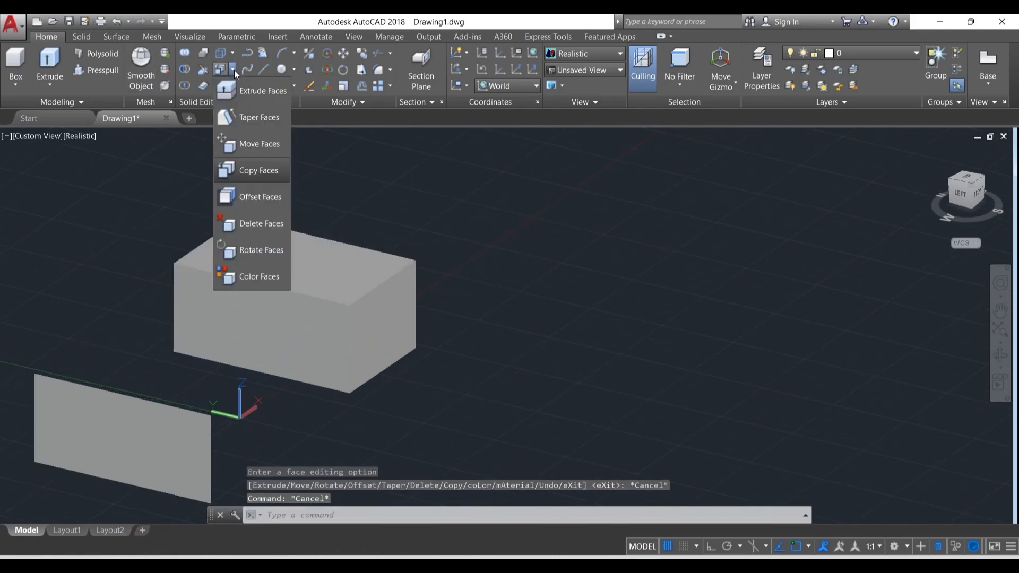
pyautogui.click(262, 199)
pyautogui.click(396, 324)
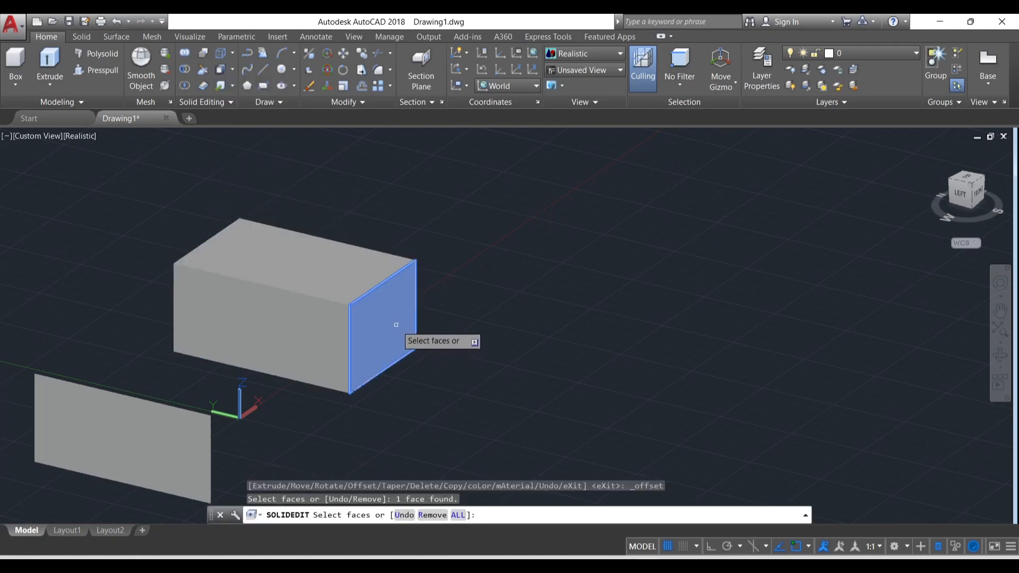
pyautogui.press('Return')
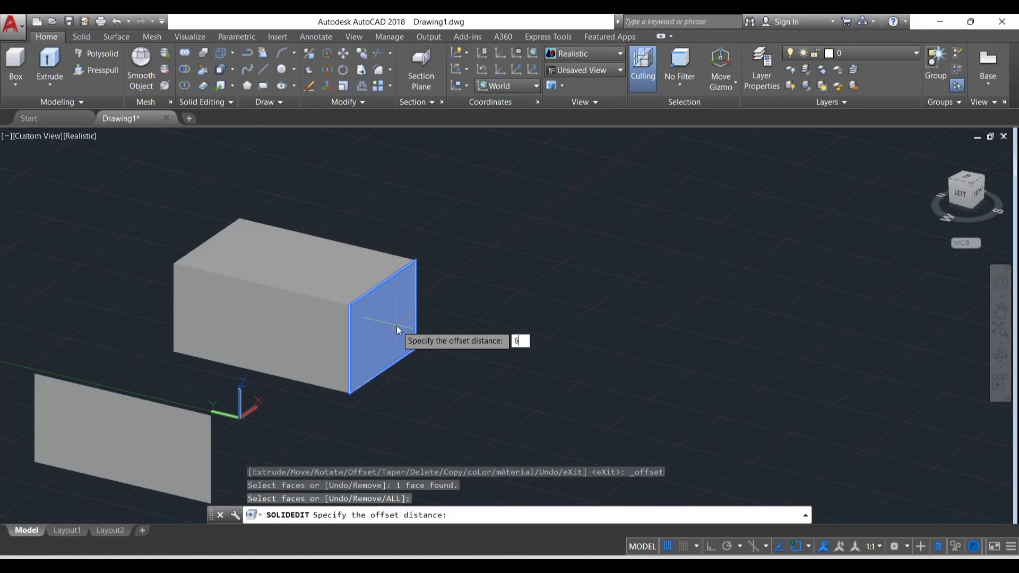
pyautogui.press('Return')
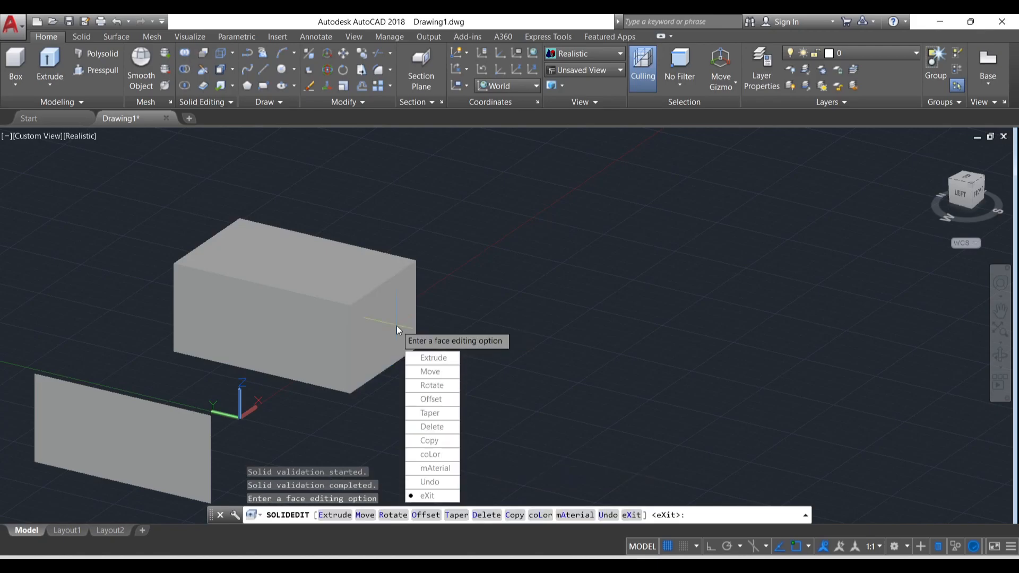
pyautogui.scroll(3, 393, 327)
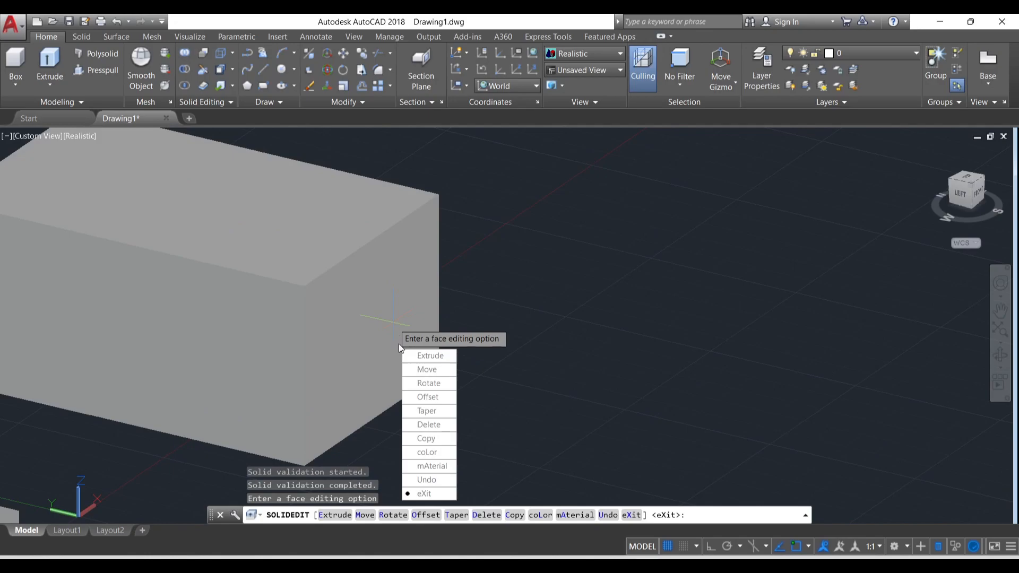
pyautogui.scroll(2, 339, 285)
pyautogui.click(392, 451)
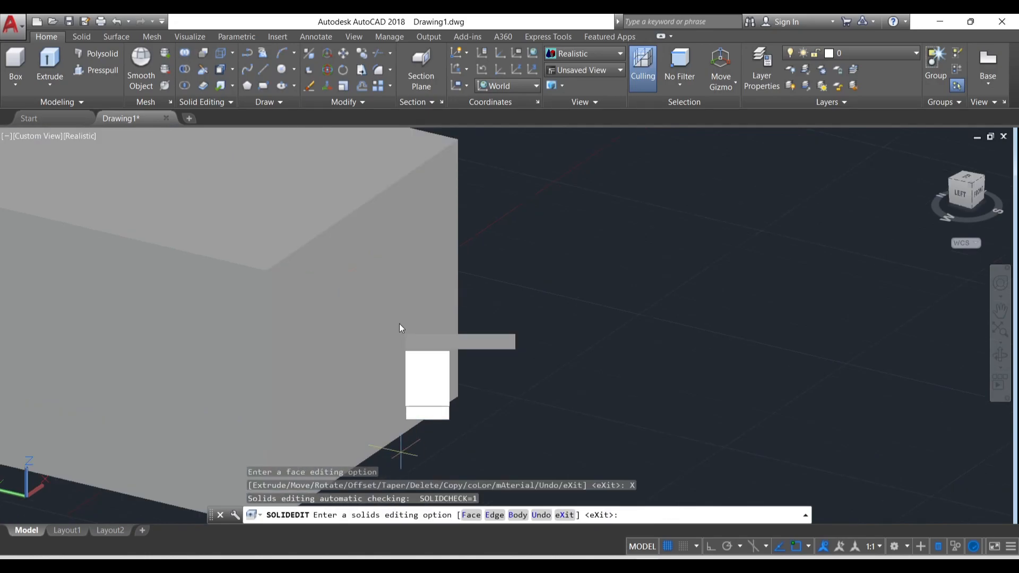
pyautogui.click(428, 413)
pyautogui.scroll(-5, 267, 151)
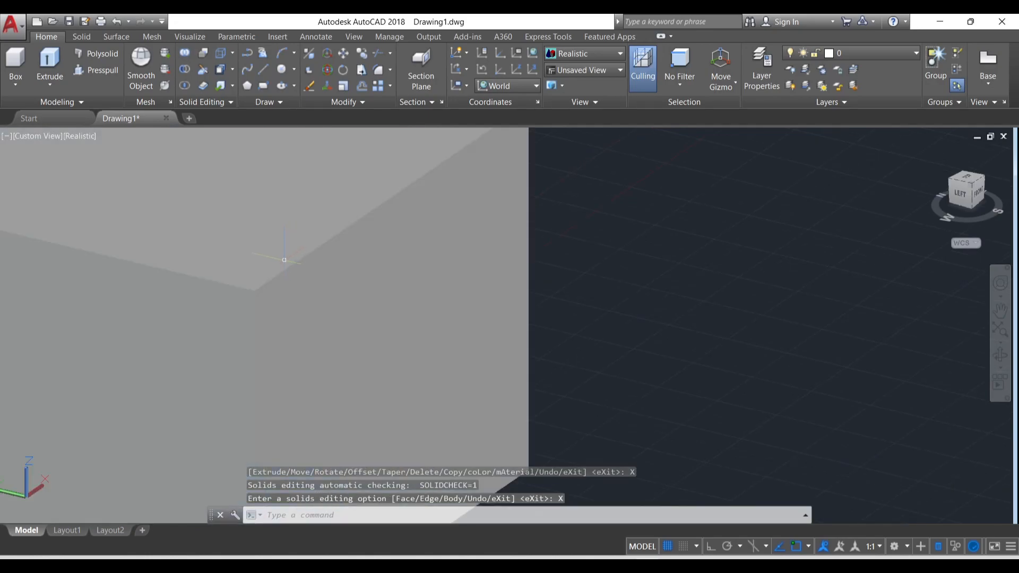
pyautogui.scroll(3, 311, 223)
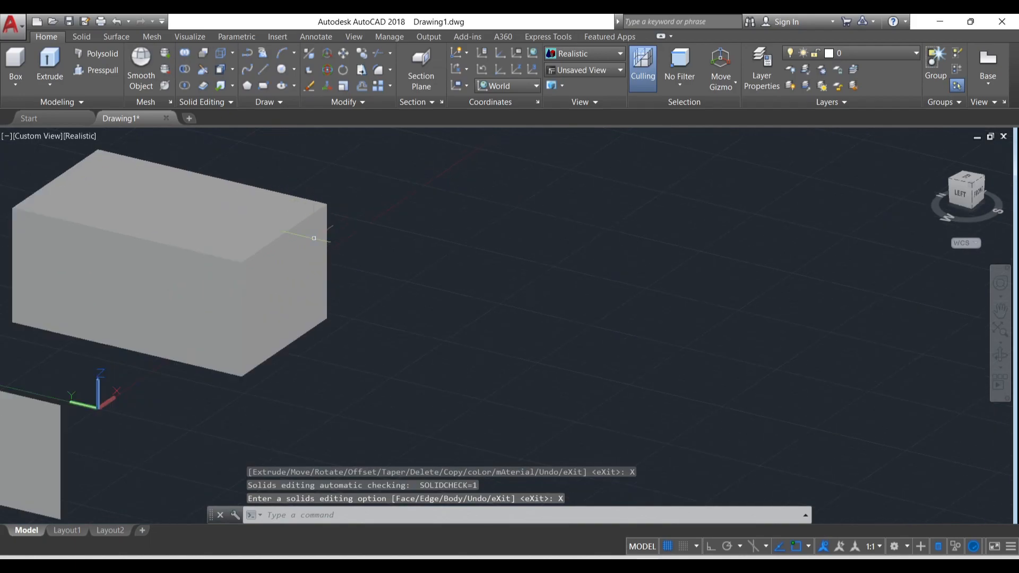
# - Try to delete the lengthened box's front face with Delete Faces
pyautogui.click(233, 69)
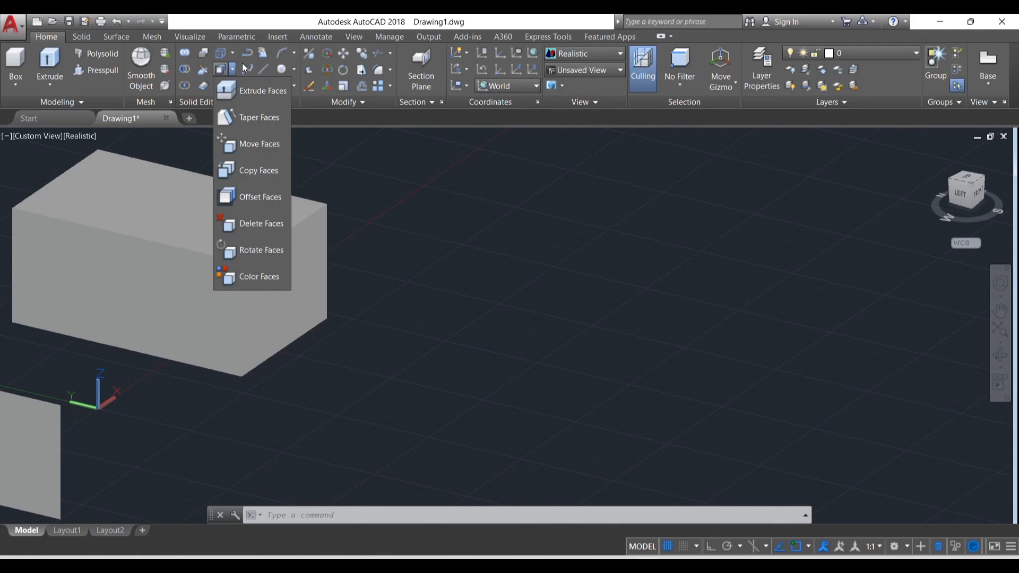
pyautogui.click(252, 223)
pyautogui.scroll(-2, 301, 217)
pyautogui.click(284, 256)
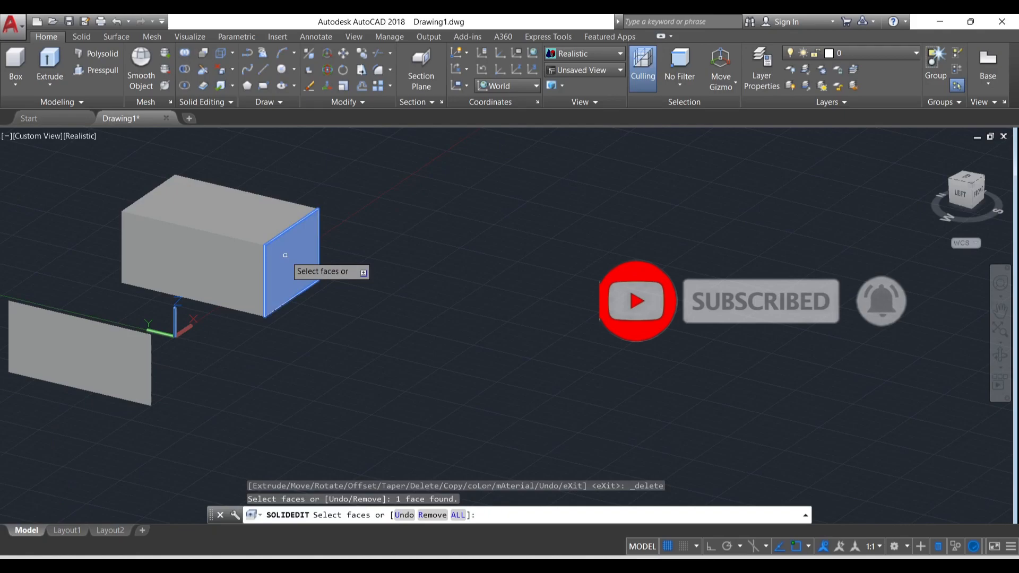
pyautogui.press('Return')
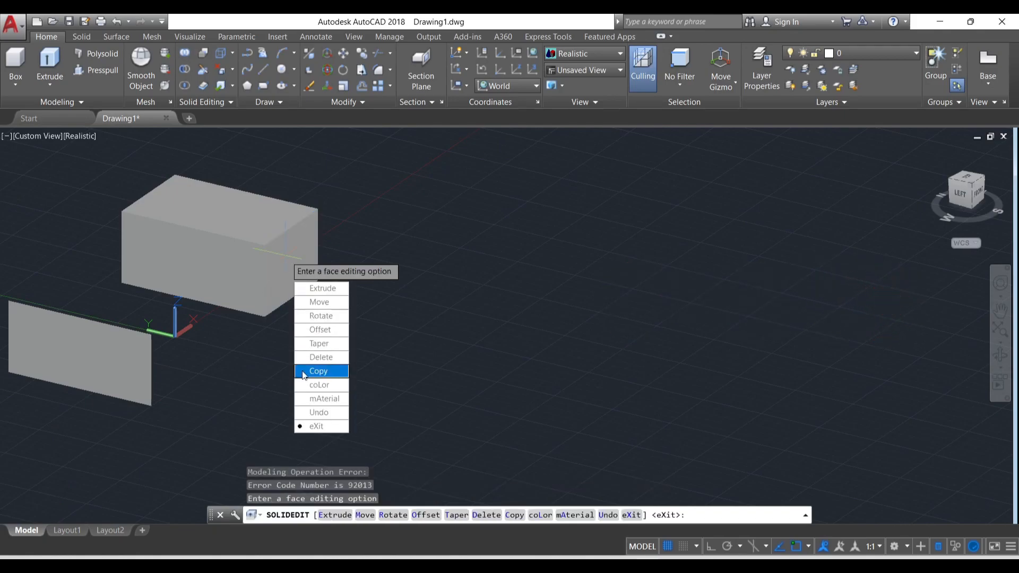
pyautogui.press('Return')
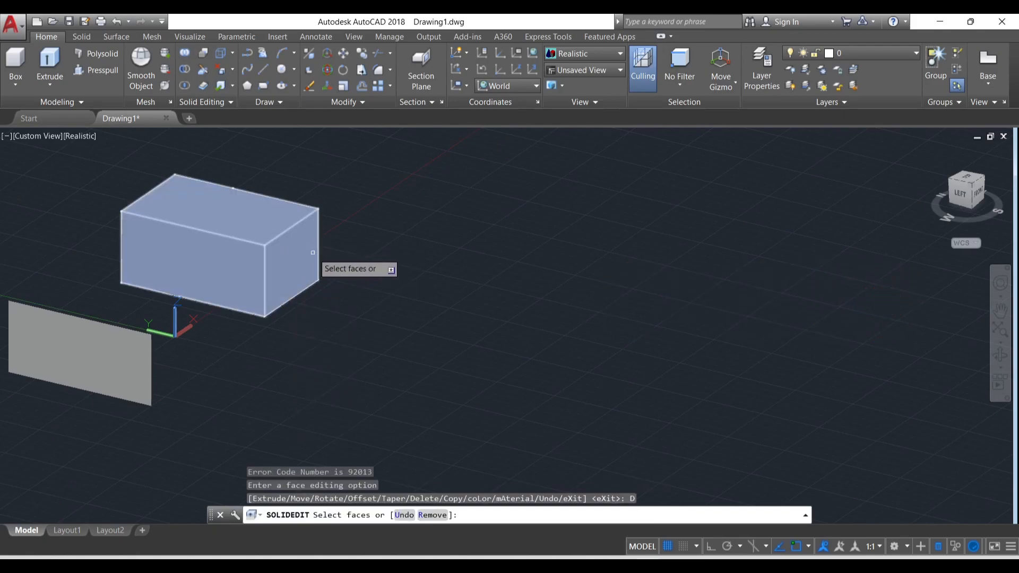
pyautogui.press('Escape')
# - Color the front face of the other, shorter box yellow with Color Faces
pyautogui.scroll(4, 254, 256)
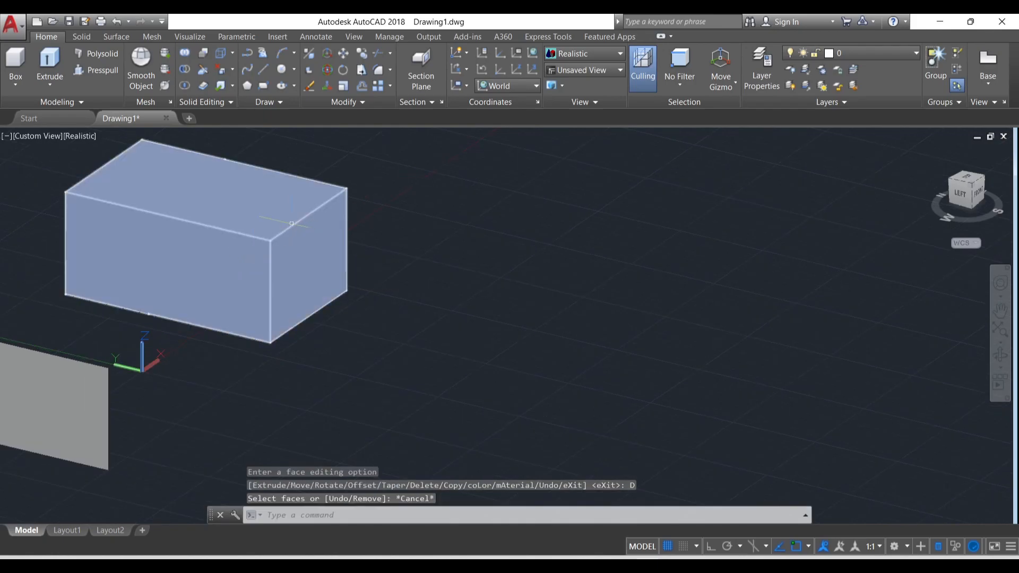
pyautogui.moveTo(291, 222)
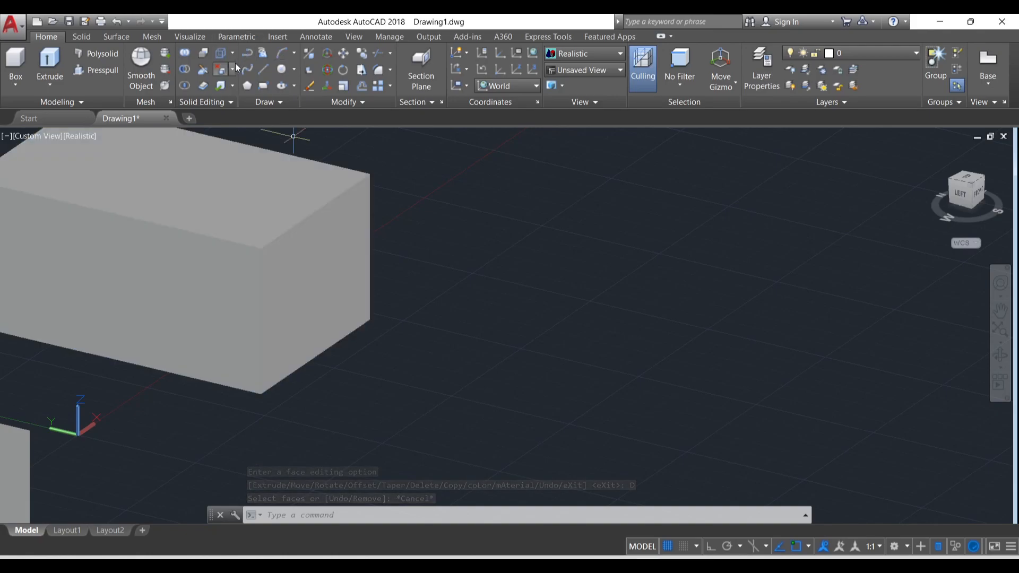
pyautogui.click(232, 69)
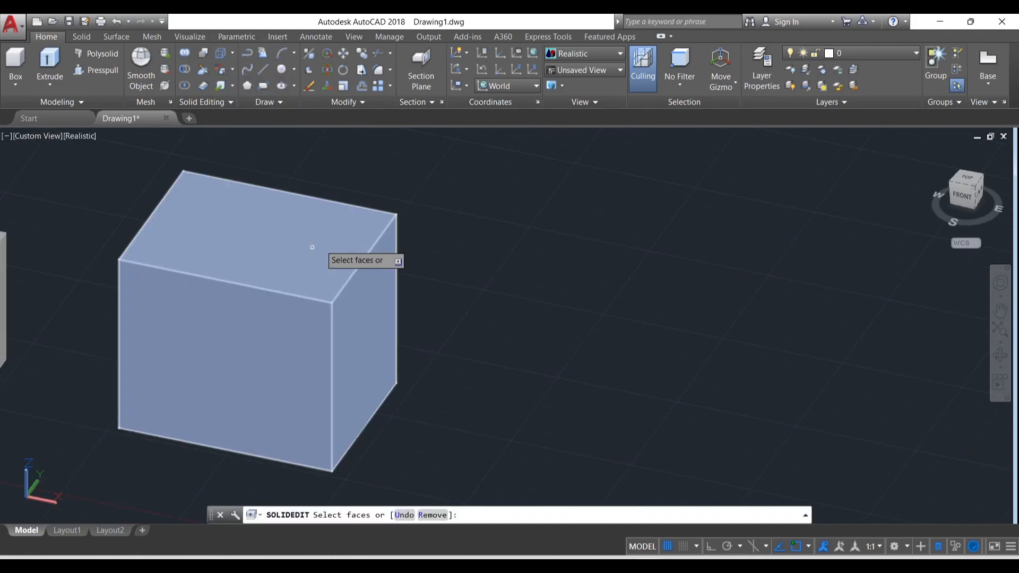
pyautogui.click(234, 326)
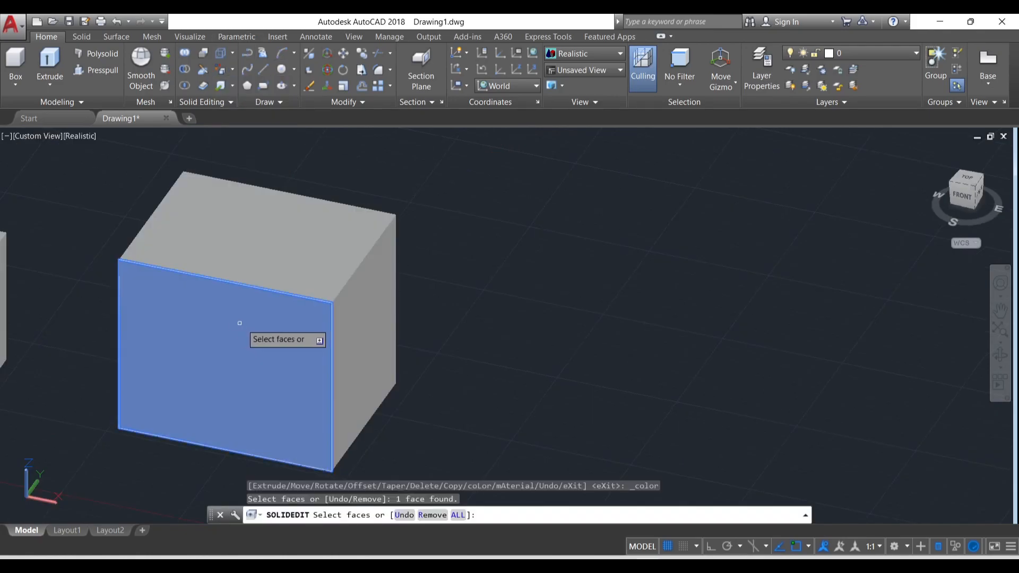
pyautogui.press('Return')
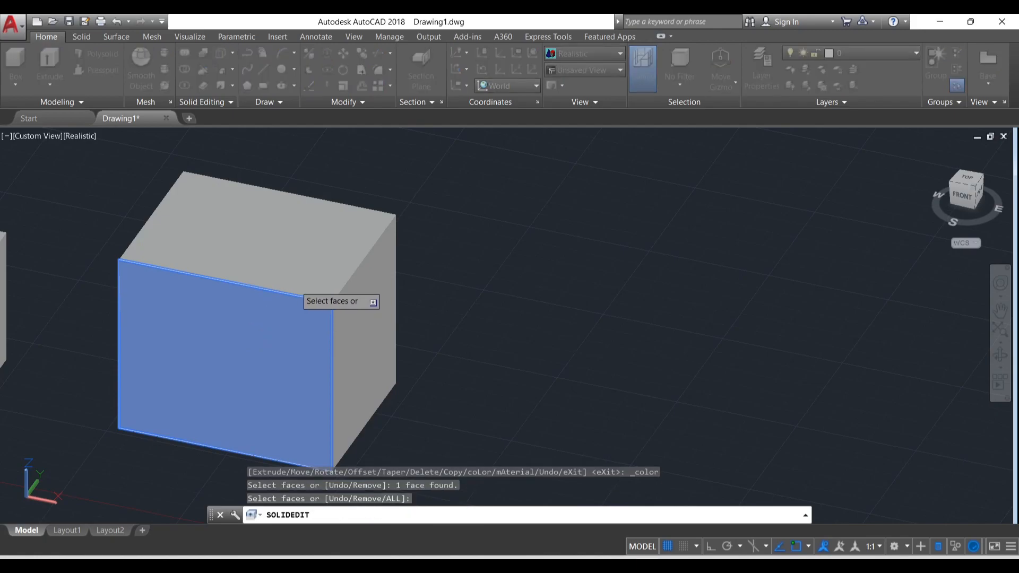
pyautogui.click(411, 318)
pyautogui.click(490, 393)
pyautogui.press('Escape')
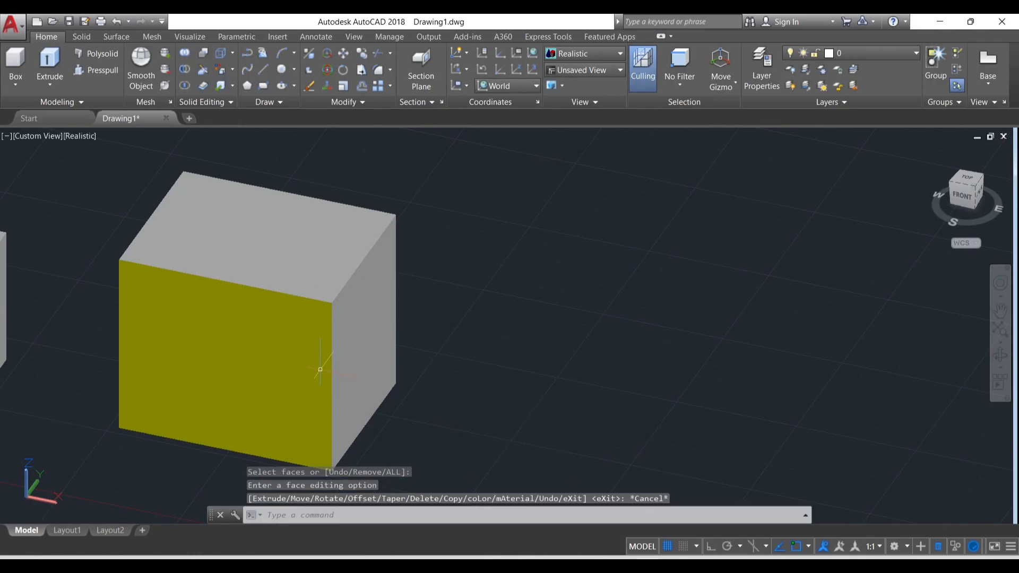
# - Erase both boxes and the copied face from the drawing
pyautogui.scroll(-4, 318, 287)
pyautogui.scroll(3, 278, 313)
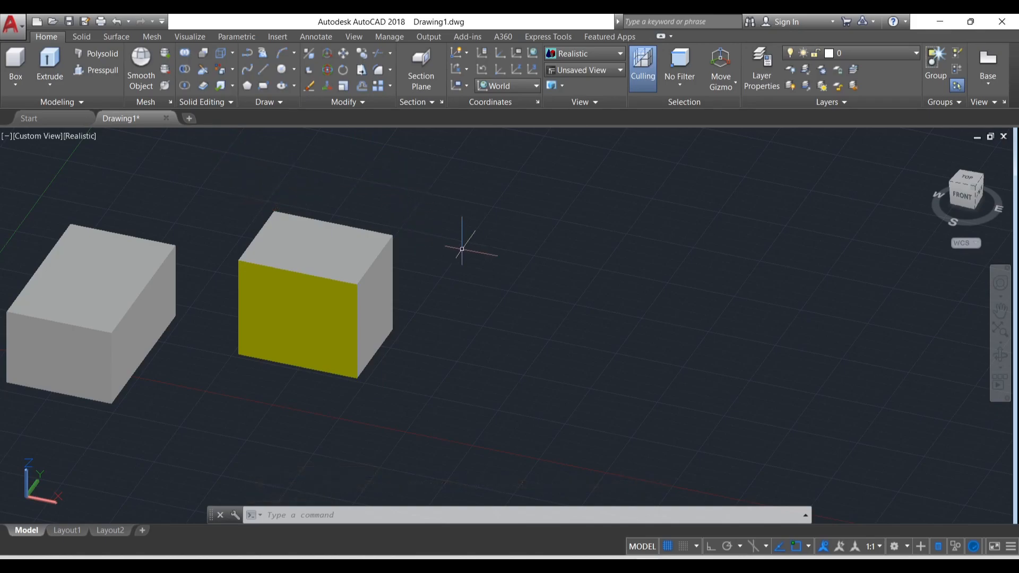
pyautogui.scroll(-3, 358, 302)
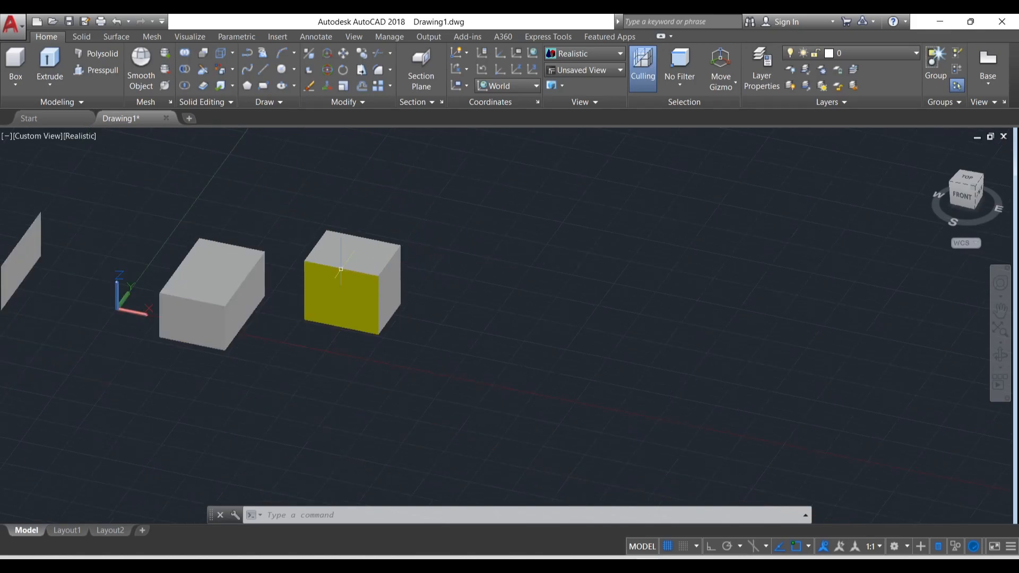
pyautogui.click(439, 377)
pyautogui.click(18, 187)
pyautogui.press('Delete')
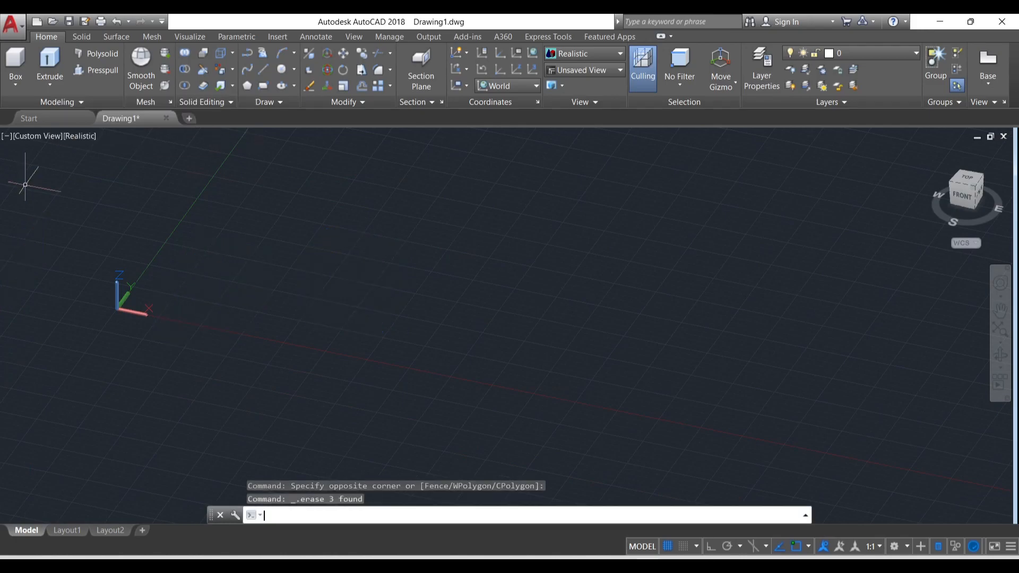
# - Draw a solid box about 11795 units high near the origin
pyautogui.click(16, 58)
pyautogui.click(184, 281)
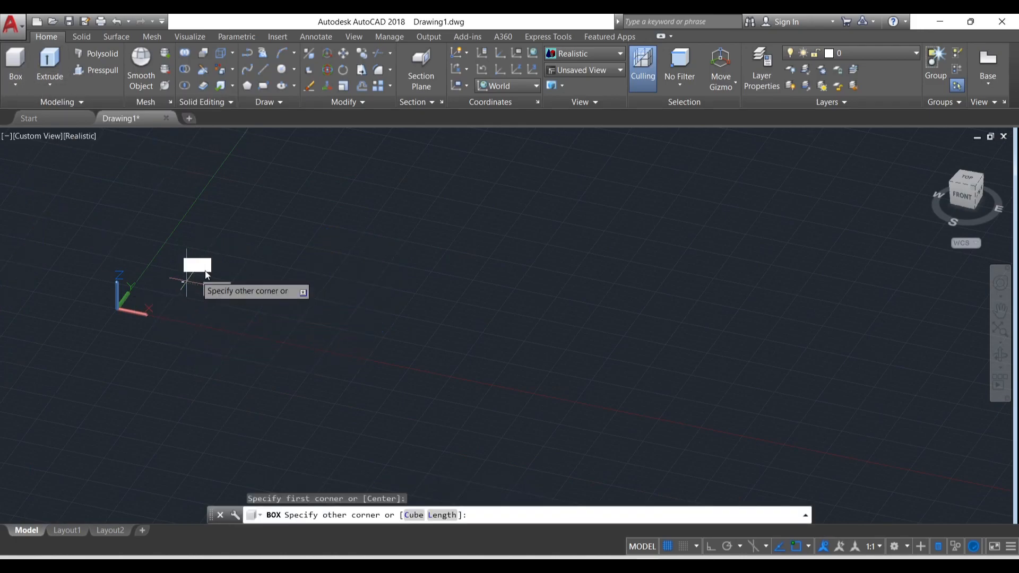
pyautogui.click(251, 260)
pyautogui.click(250, 191)
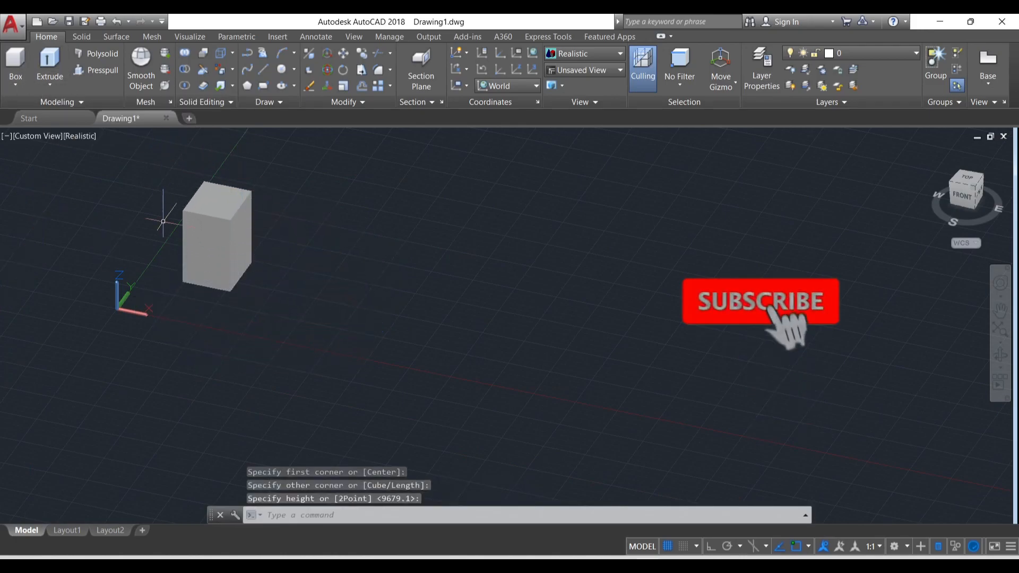
# - Draw a second, larger and taller solid box beside the first one along the X axis
pyautogui.click(16, 58)
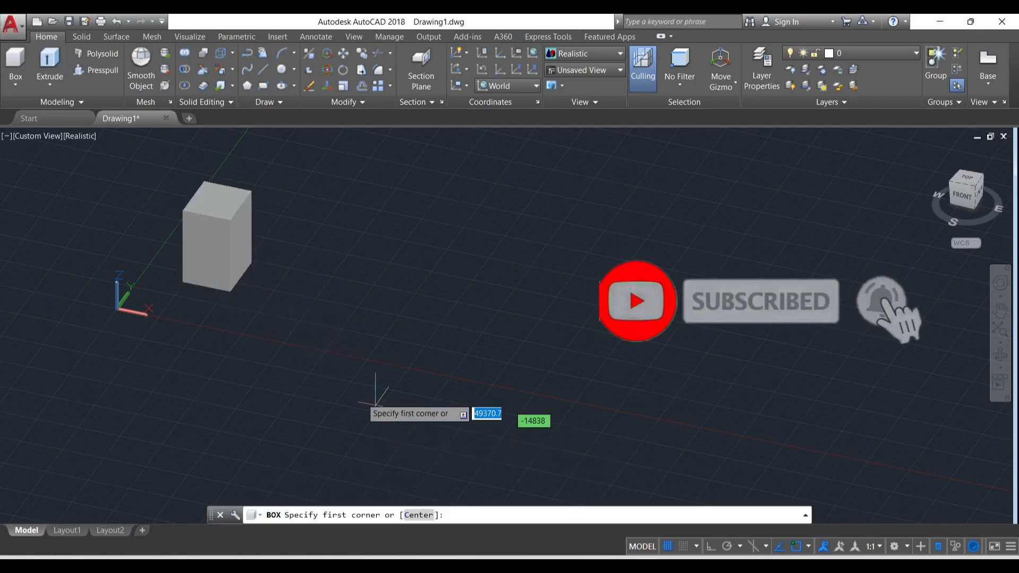
pyautogui.click(262, 312)
pyautogui.click(345, 285)
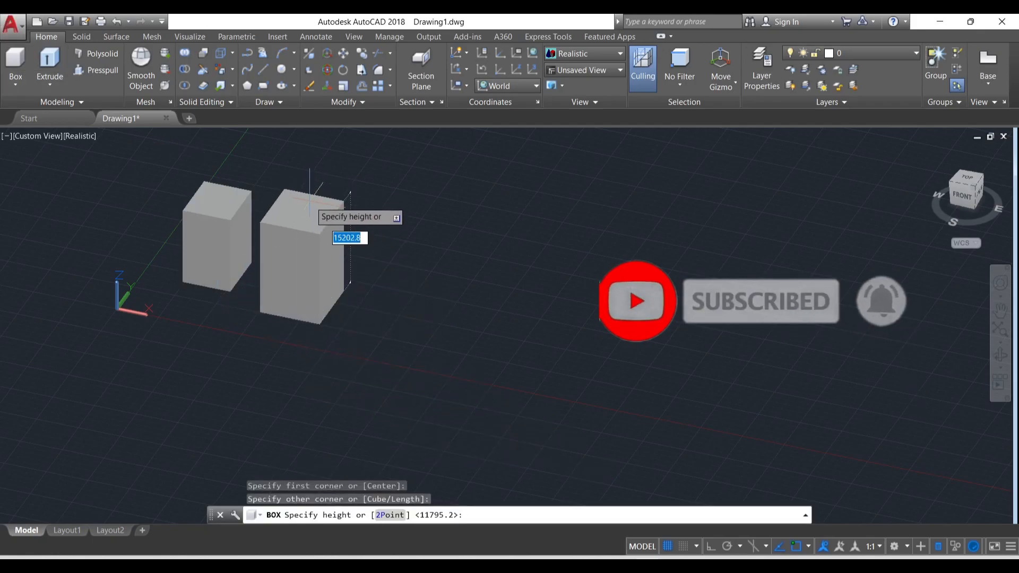
pyautogui.click(340, 201)
# - Combine the two boxes into a single solid with Union
pyautogui.click(374, 349)
pyautogui.click(166, 170)
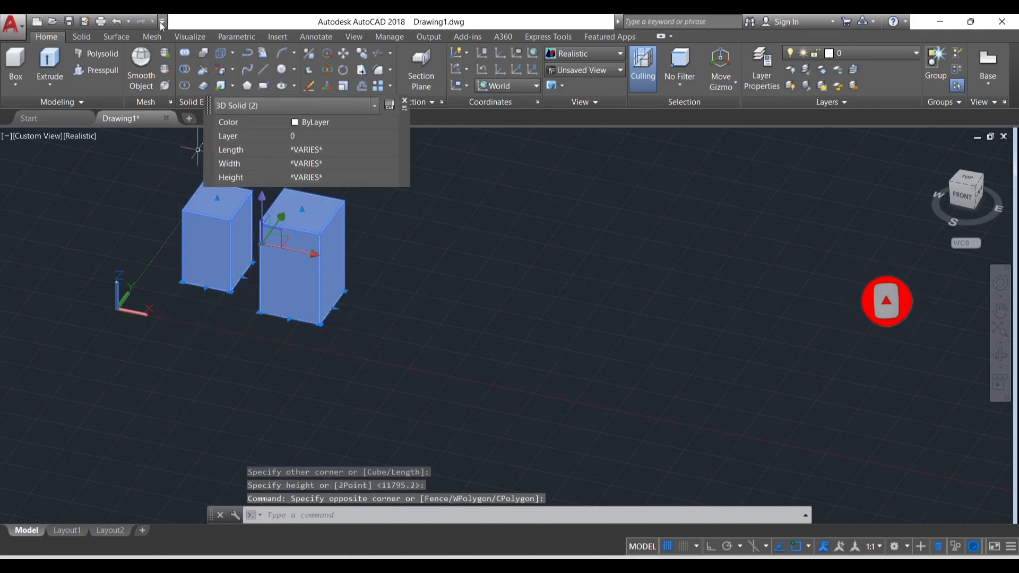
pyautogui.click(185, 54)
pyautogui.click(313, 271)
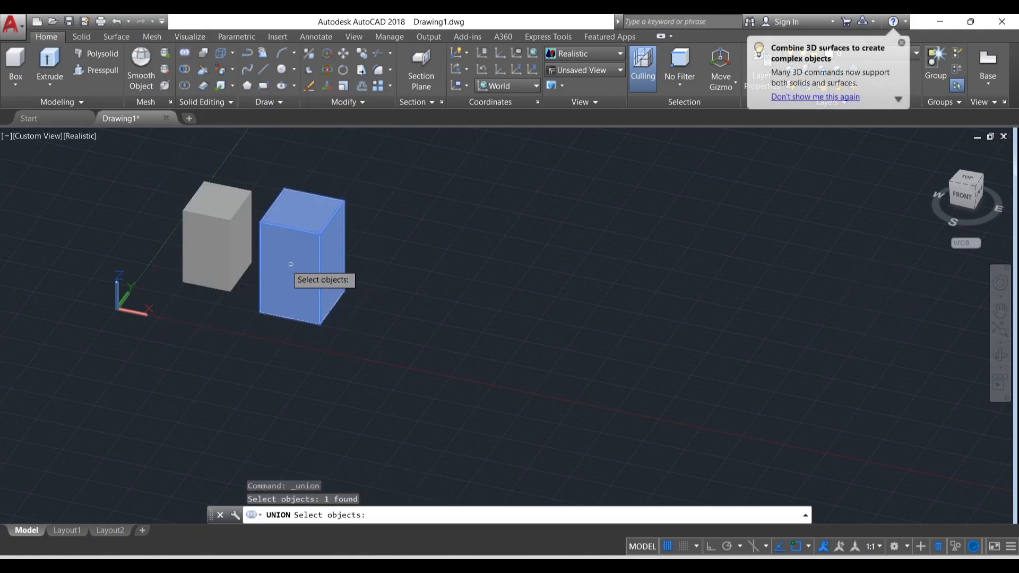
pyautogui.click(196, 233)
pyautogui.press('Return')
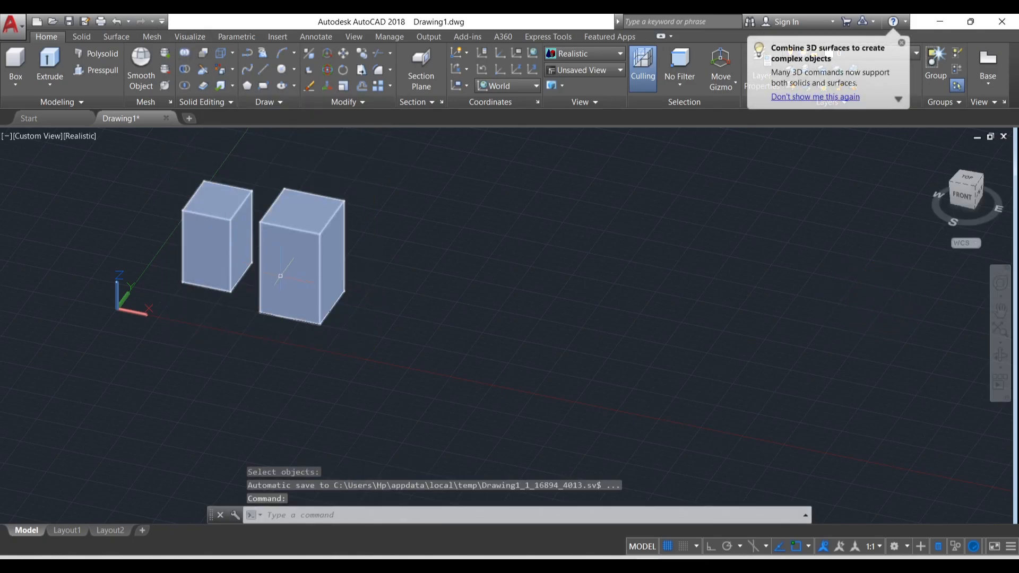
pyautogui.click(320, 290)
pyautogui.press('Escape')
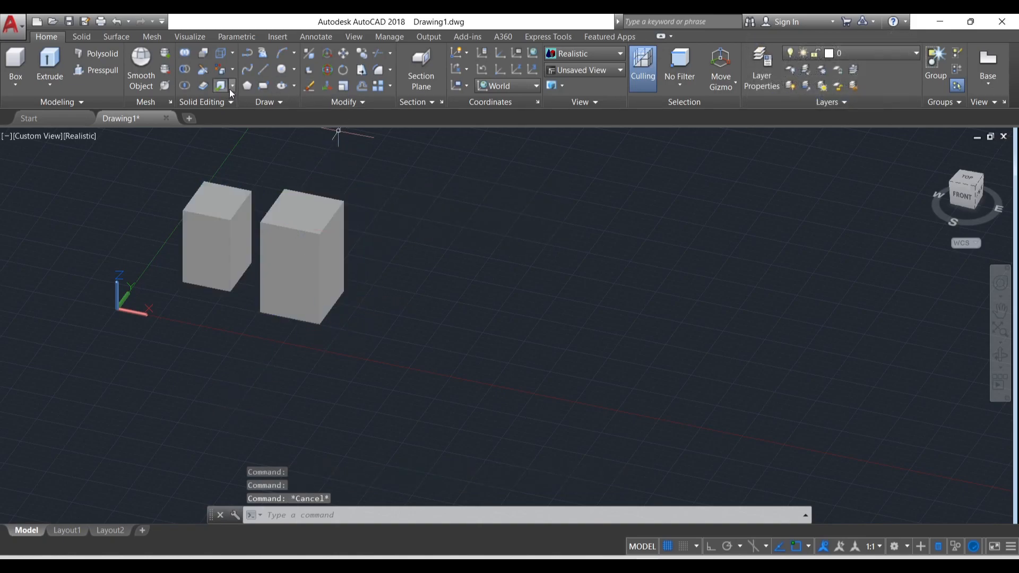
# - Split the combined solid back into independent boxes with Separate and exit solid editing
pyautogui.click(232, 87)
pyautogui.click(234, 104)
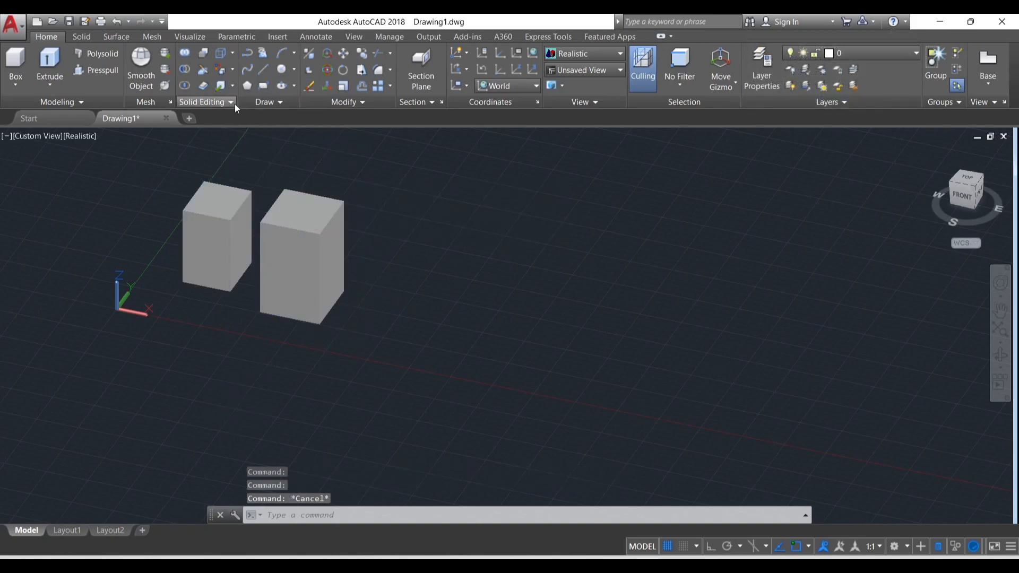
pyautogui.click(231, 246)
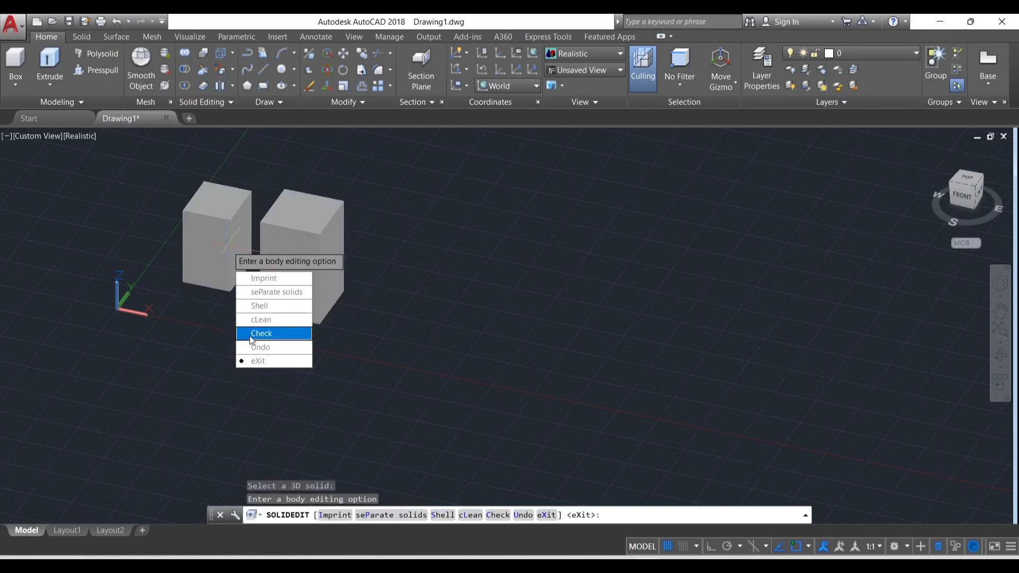
pyautogui.click(258, 360)
pyautogui.click(240, 329)
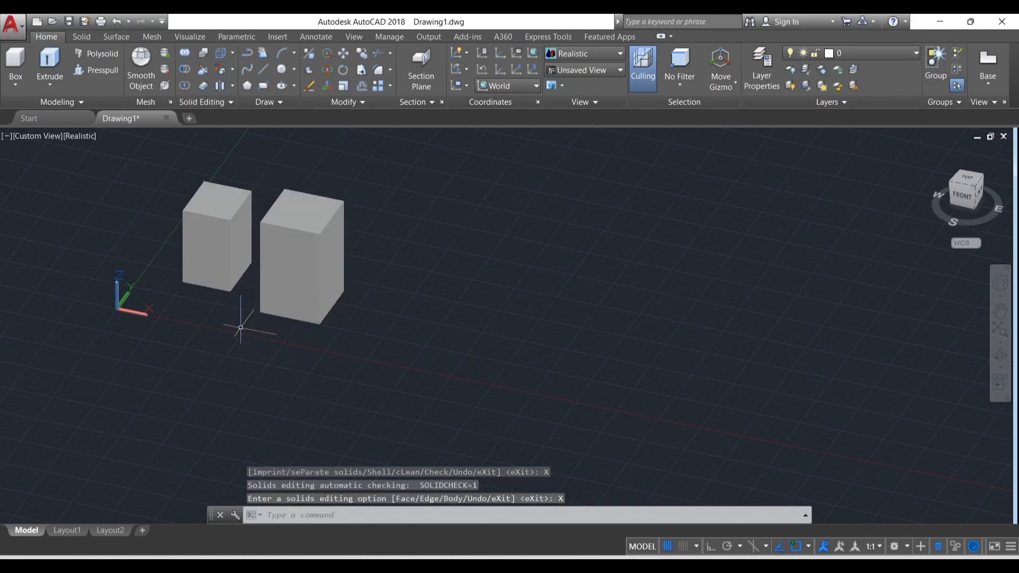
pyautogui.click(229, 205)
pyautogui.click(321, 238)
pyautogui.press('Escape')
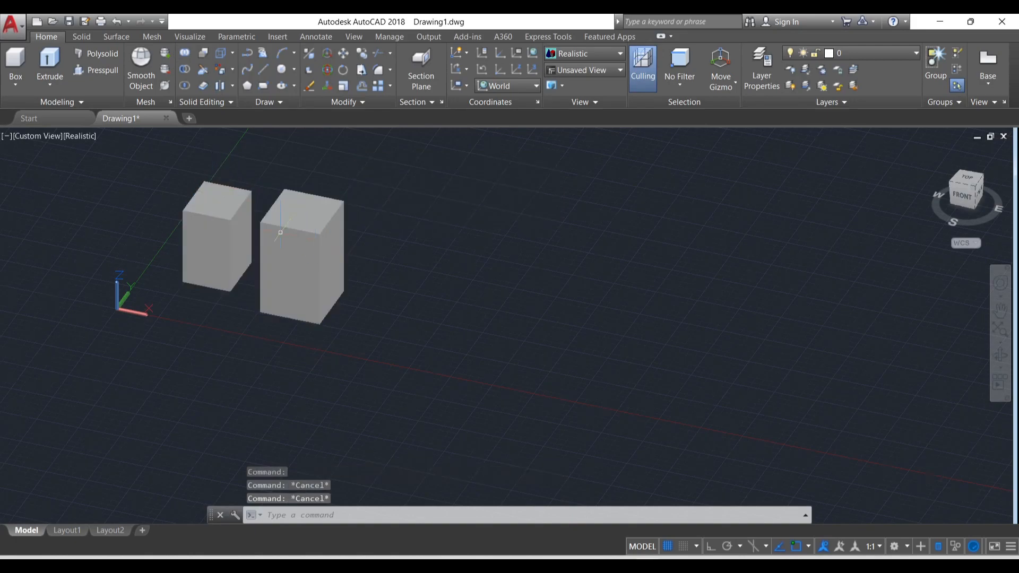
pyautogui.press('Escape')
# - Shell the taller box with an offset distance of 100, removing its right side face, and exit solid editing
pyautogui.keyDown('shift'); pyautogui.moveTo(136, 227); pyautogui.dragTo(243, 277, button='middle'); pyautogui.keyUp('shift')
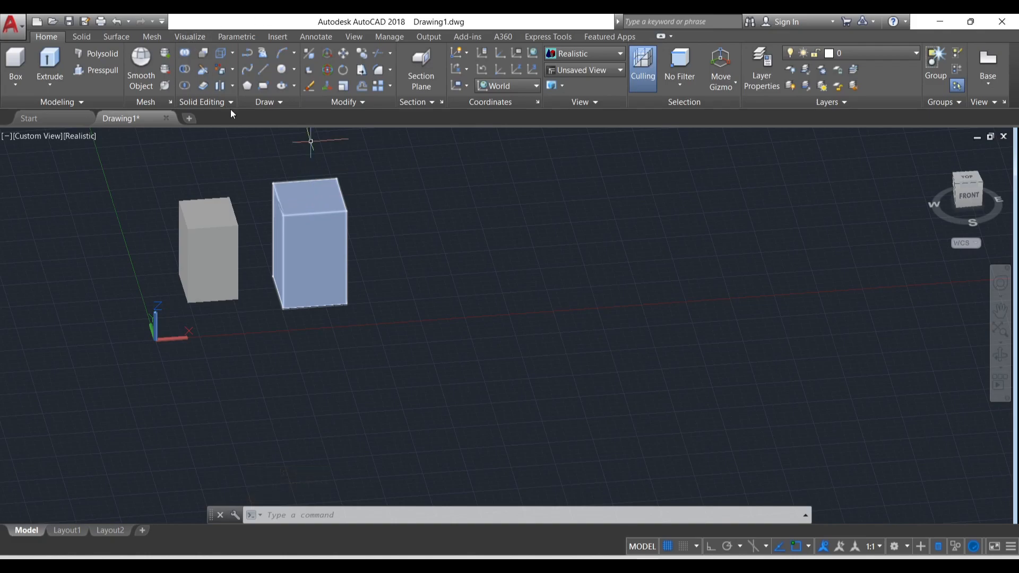
pyautogui.click(231, 87)
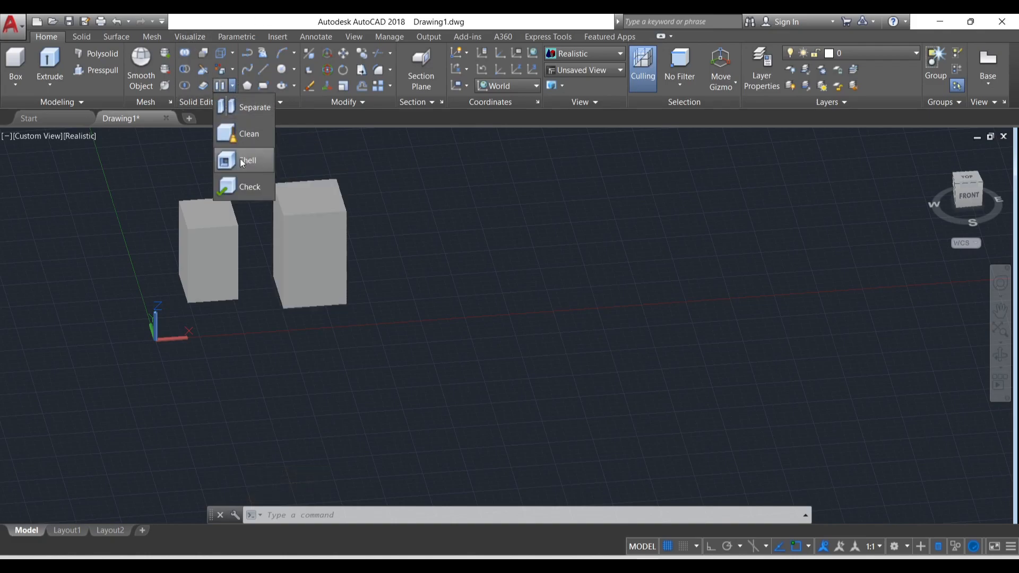
pyautogui.scroll(2, 297, 247)
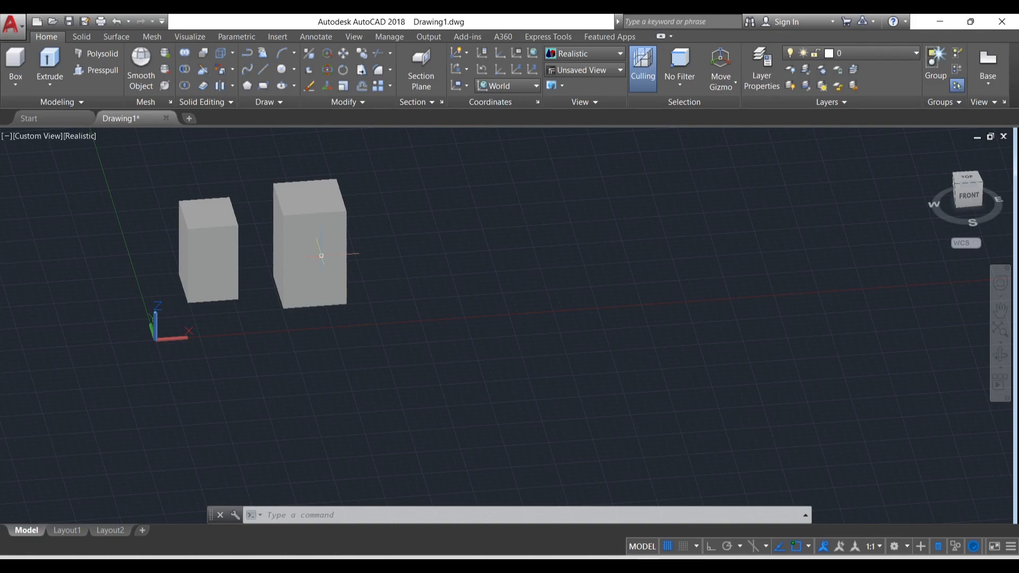
pyautogui.keyDown('shift'); pyautogui.moveTo(301, 249); pyautogui.dragTo(243, 281, button='middle'); pyautogui.keyUp('shift')
pyautogui.click(243, 280)
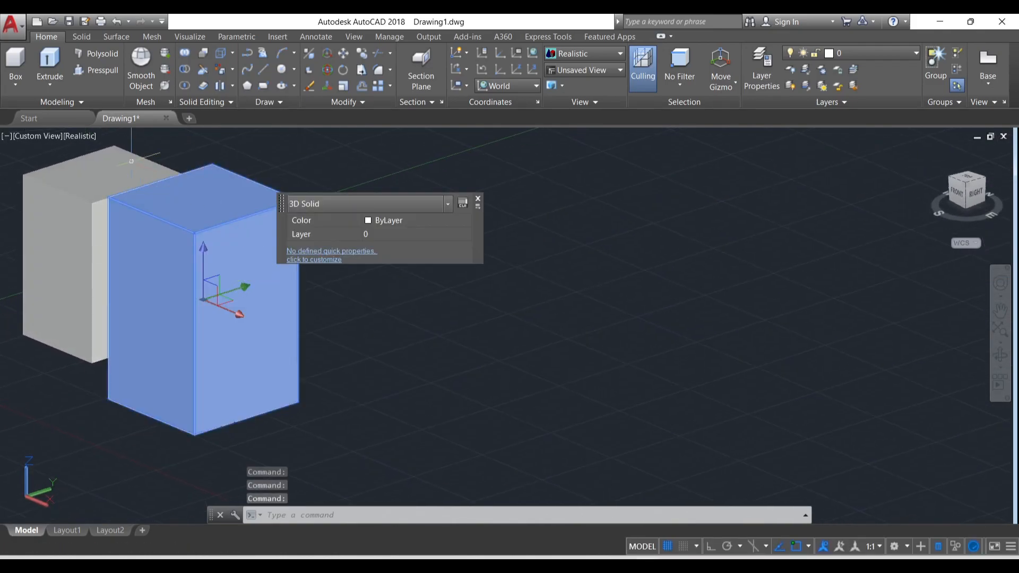
pyautogui.click(234, 85)
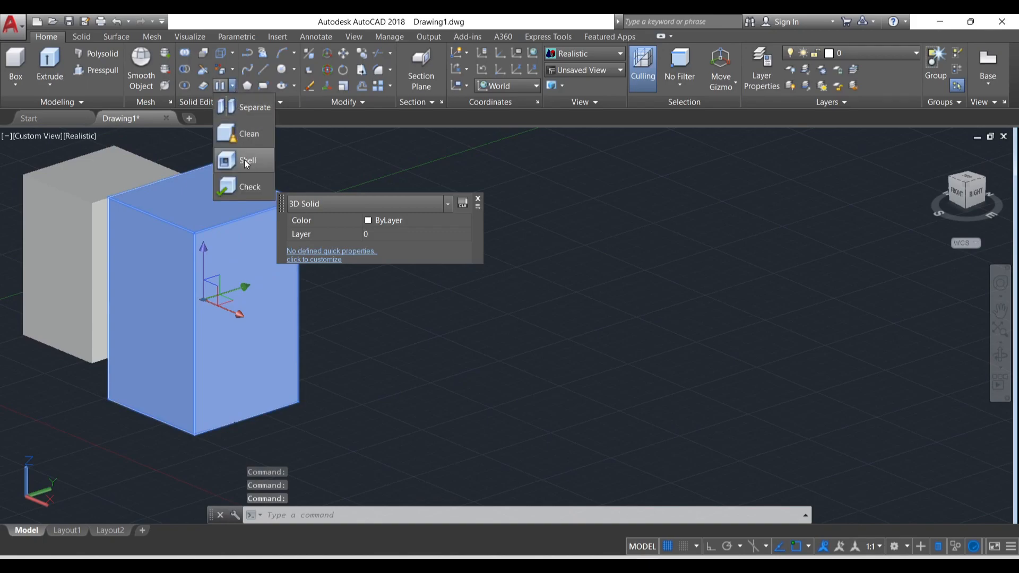
pyautogui.click(244, 161)
pyautogui.click(248, 289)
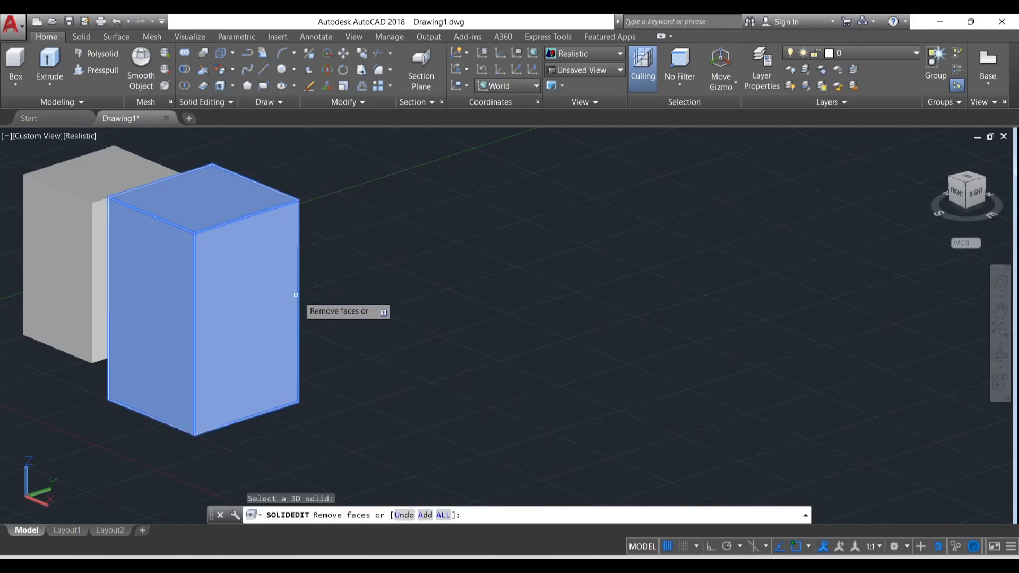
pyautogui.click(262, 279)
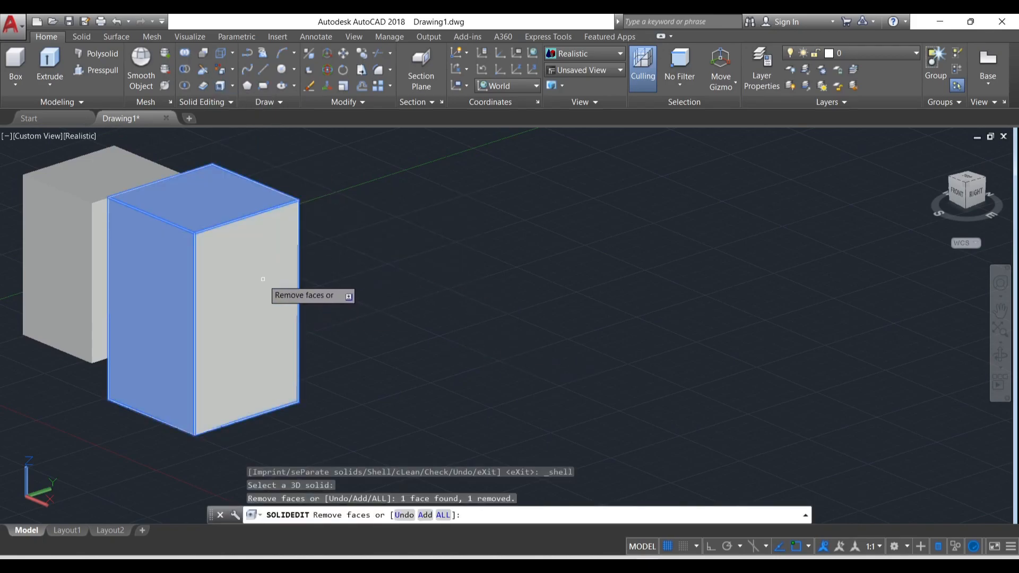
pyautogui.press('Return')
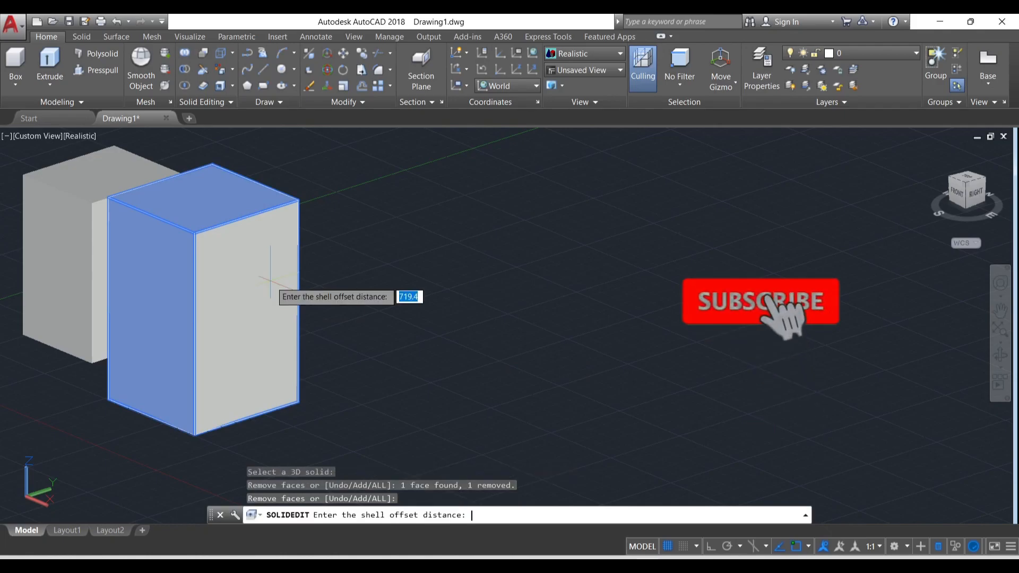
pyautogui.write('100')
pyautogui.press('Return')
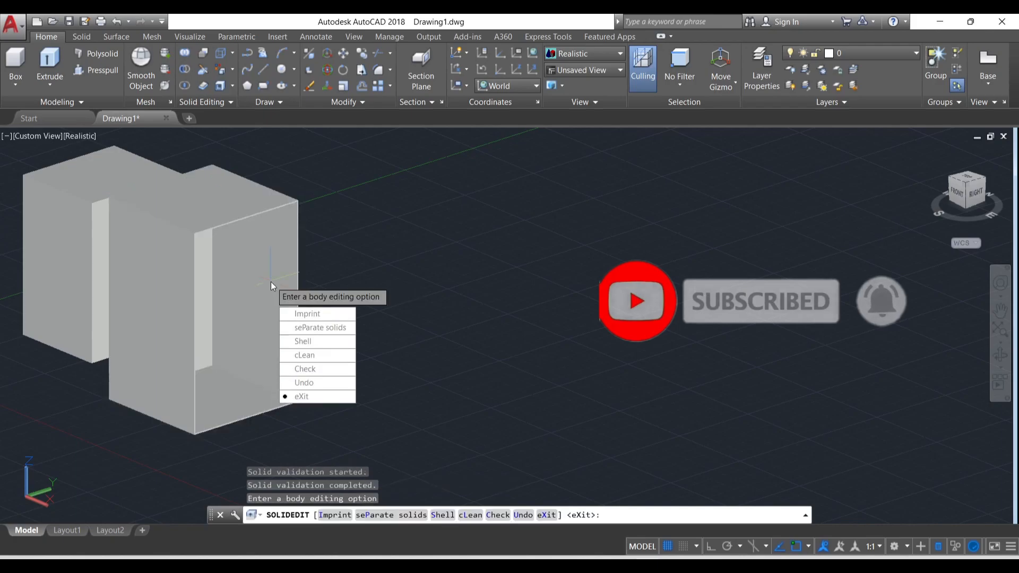
pyautogui.click(300, 397)
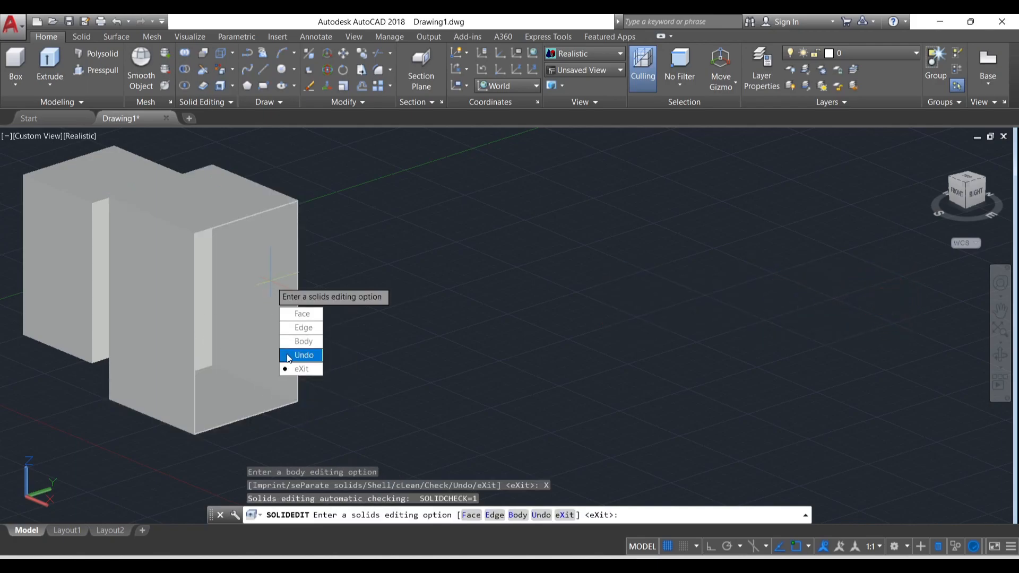
pyautogui.click(289, 368)
pyautogui.keyDown('shift'); pyautogui.moveTo(226, 292); pyautogui.dragTo(249, 276, button='middle'); pyautogui.keyUp('shift')
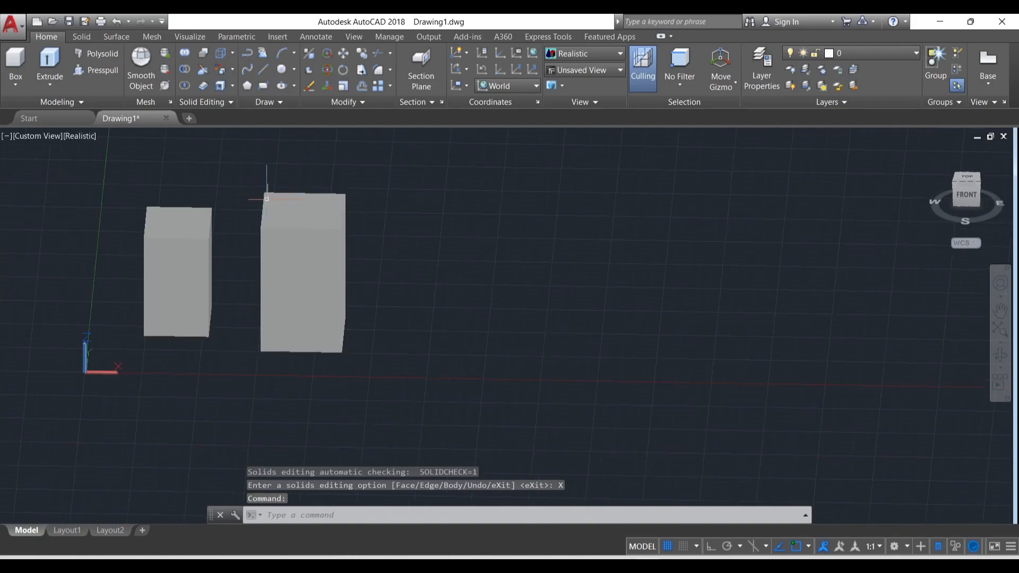
pyautogui.moveTo(274, 201)
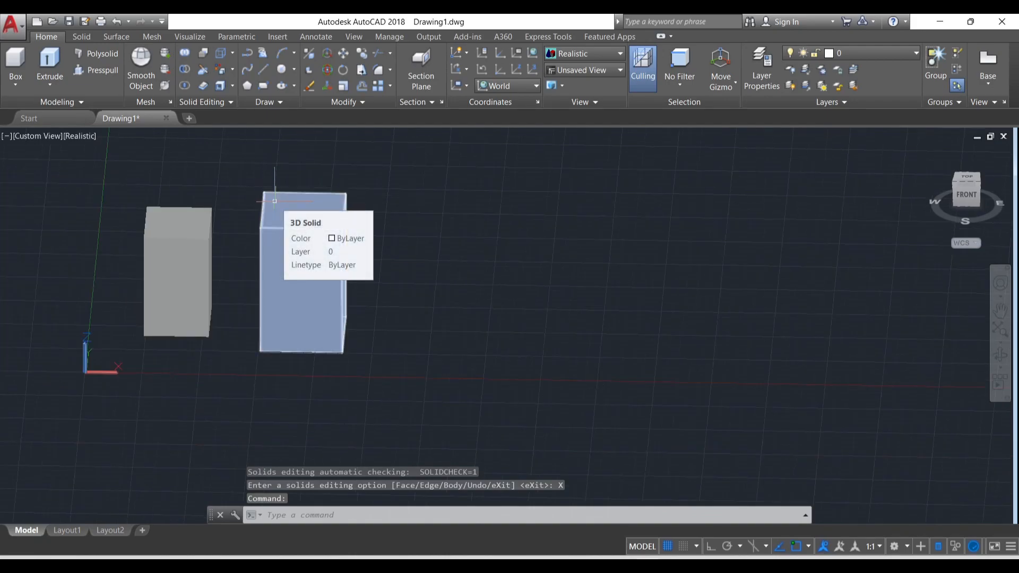